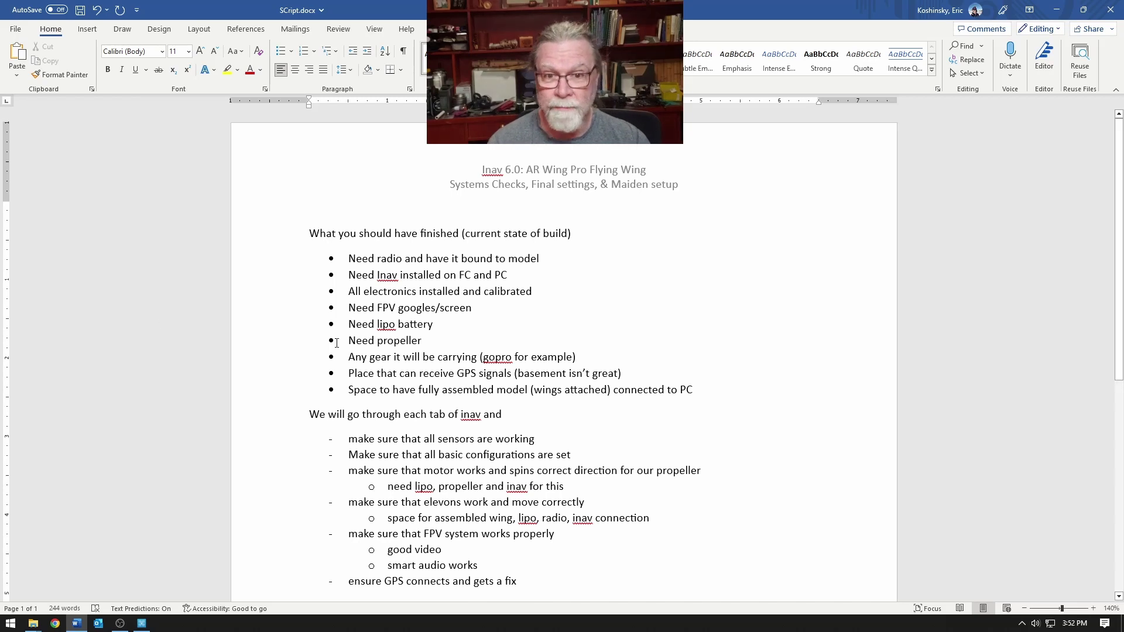
Review the list of what should be finished on the build and the checks planned for each INAV tab
left_click_drag(275, 369, 271, 395)
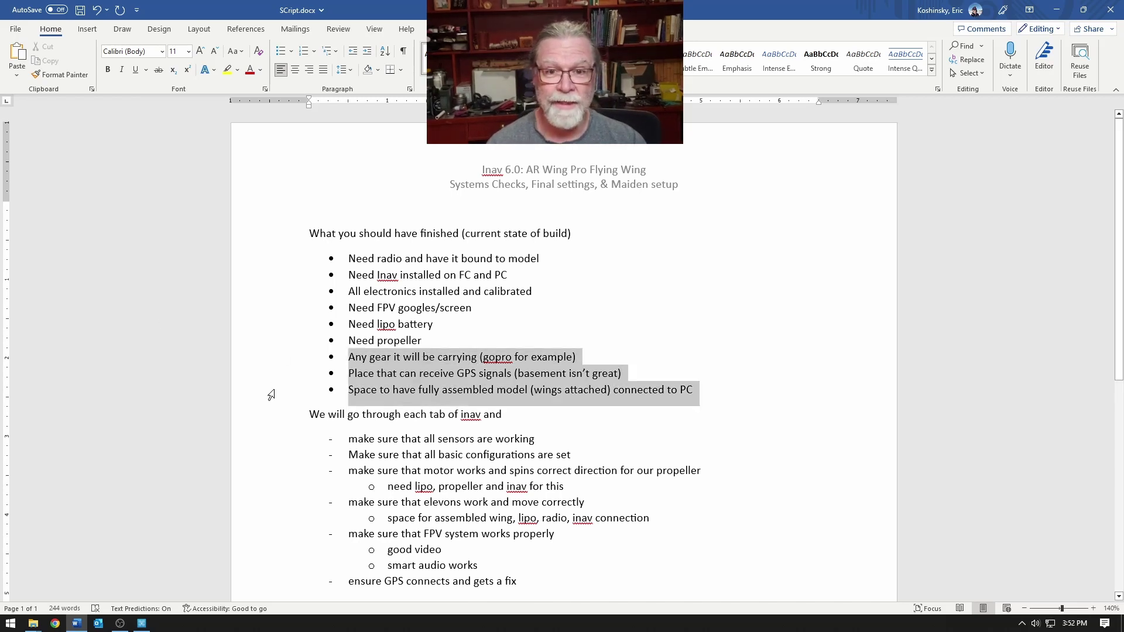
left_click(932, 357)
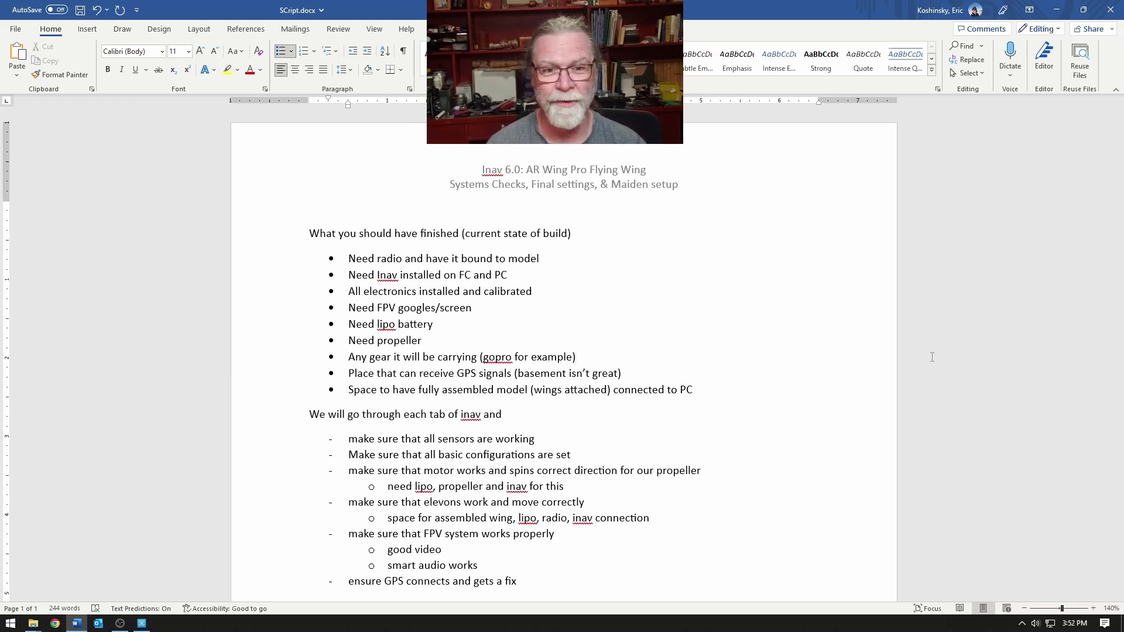
scroll(932, 357, "down", 4)
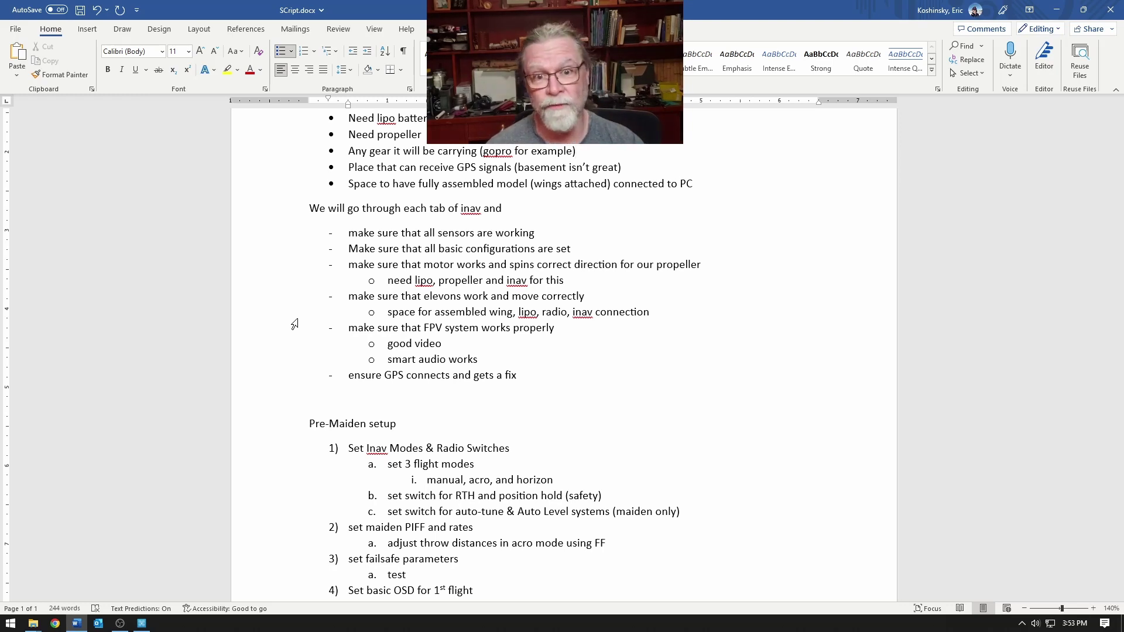
Review the numbered Pre-Maiden setup list, from Inav modes and radio switches through the CG and balance check
scroll(295, 325, "down", 5)
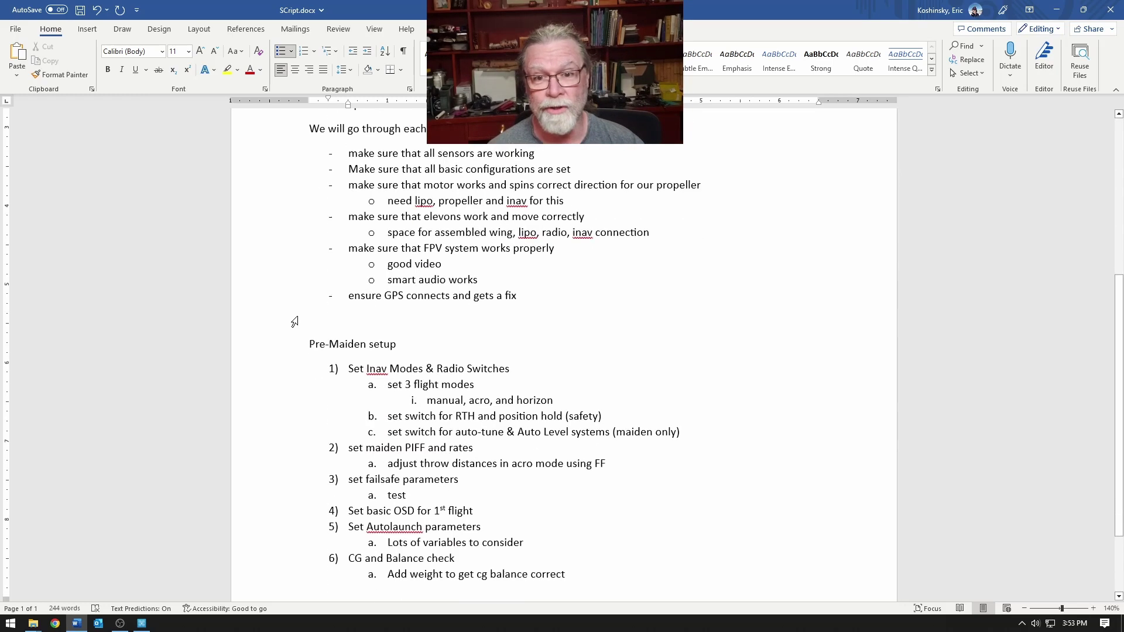
scroll(289, 299, "up", 1)
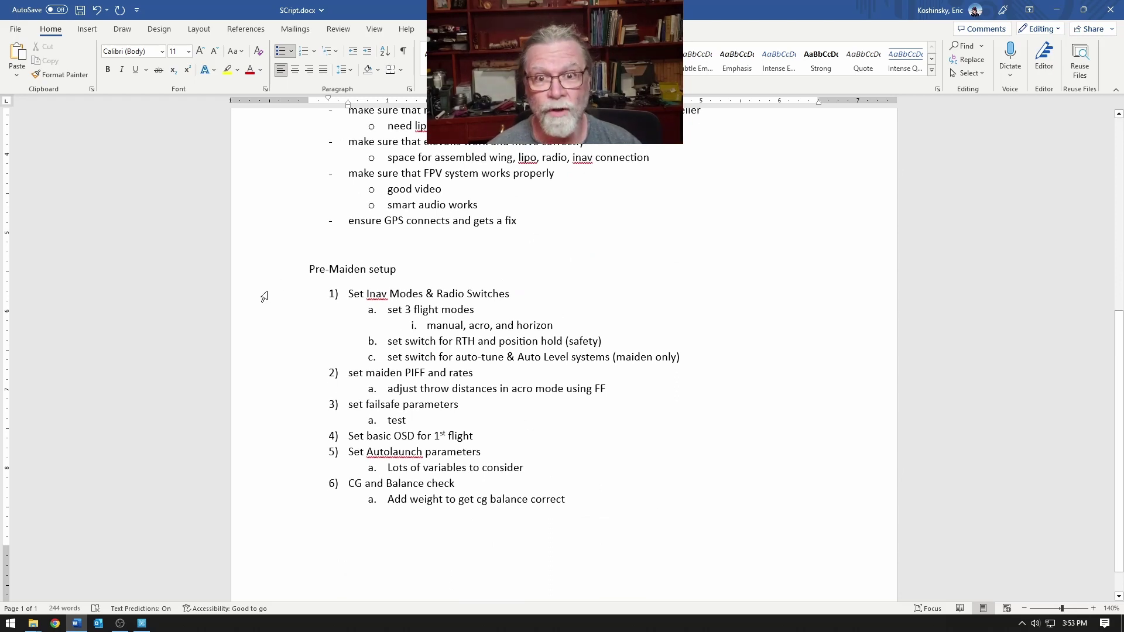
left_click(262, 296)
left_click_drag(265, 308, 250, 344)
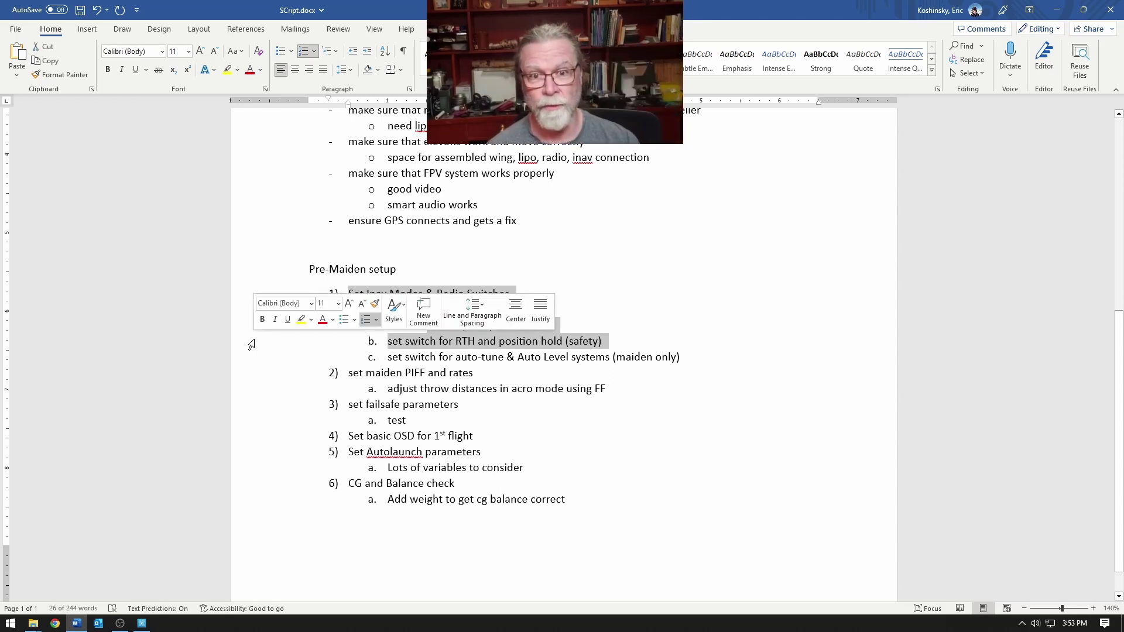
left_click(258, 293)
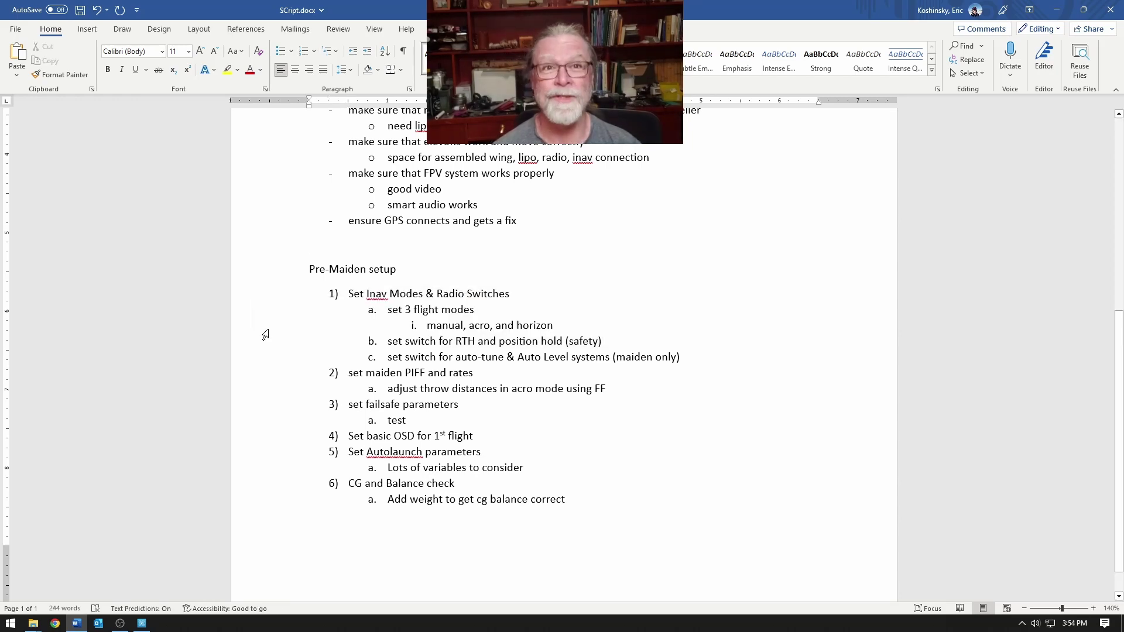
left_click(264, 376)
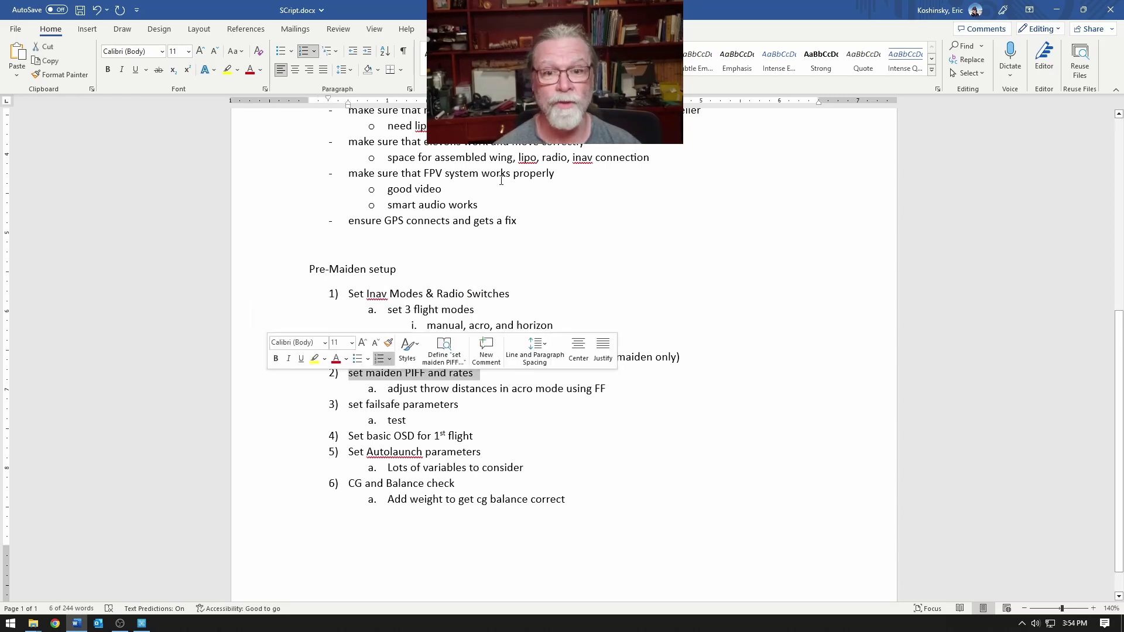
left_click(881, 286)
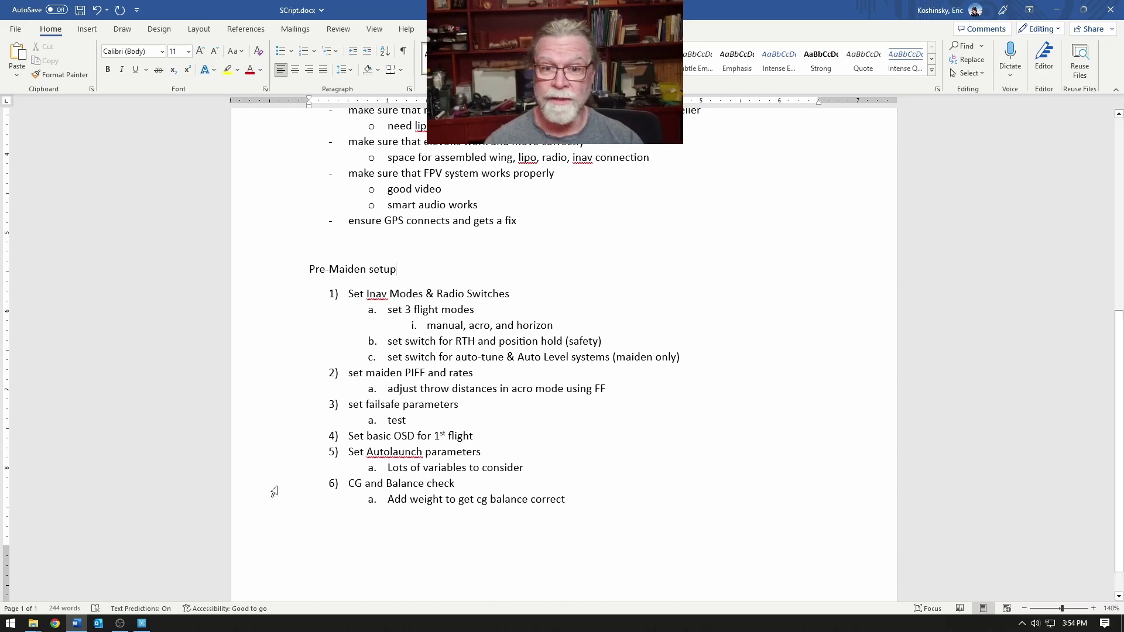
left_click(275, 489)
left_click(808, 293)
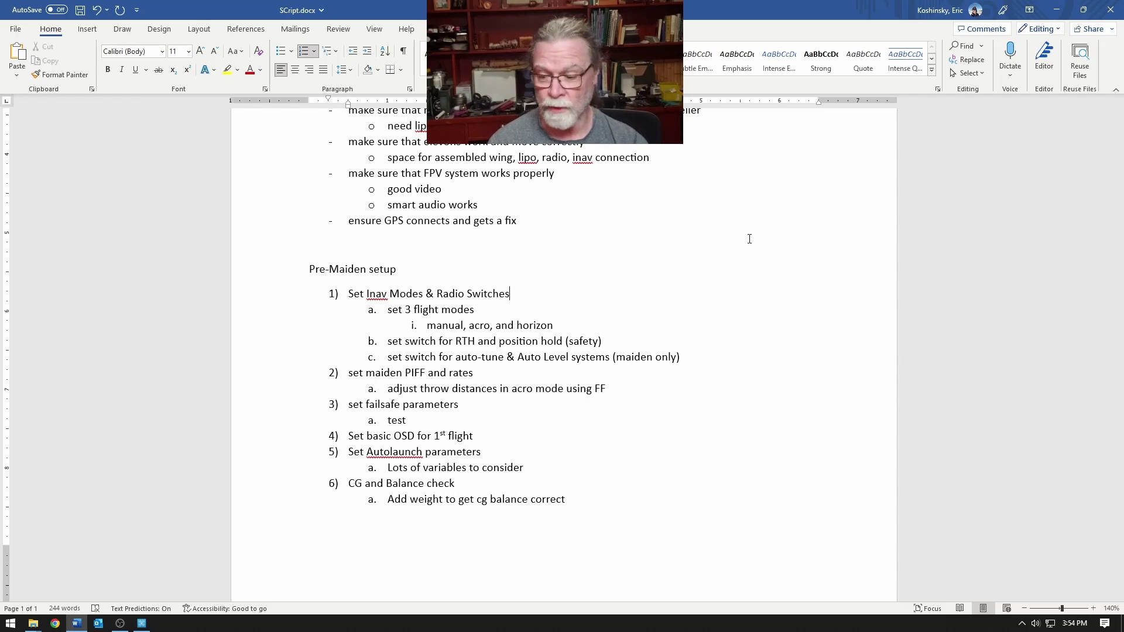
Switch to INAV Configurator, connect to the flight controller on COM5 at 115200, and review its pre-arming checks
mouse_move(118, 626)
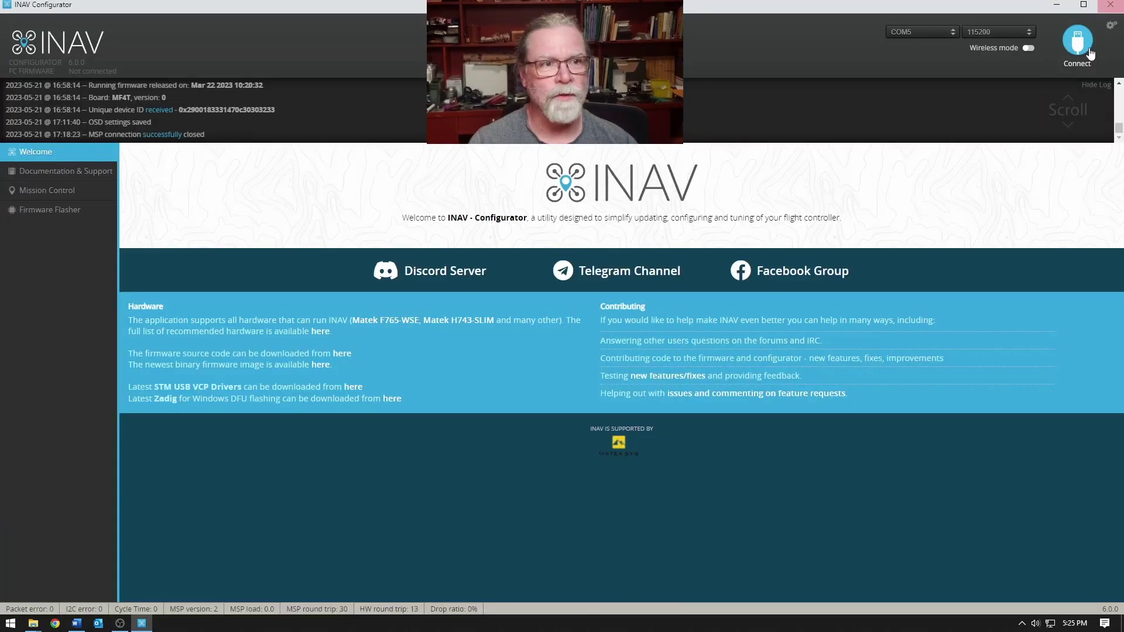
left_click(1081, 44)
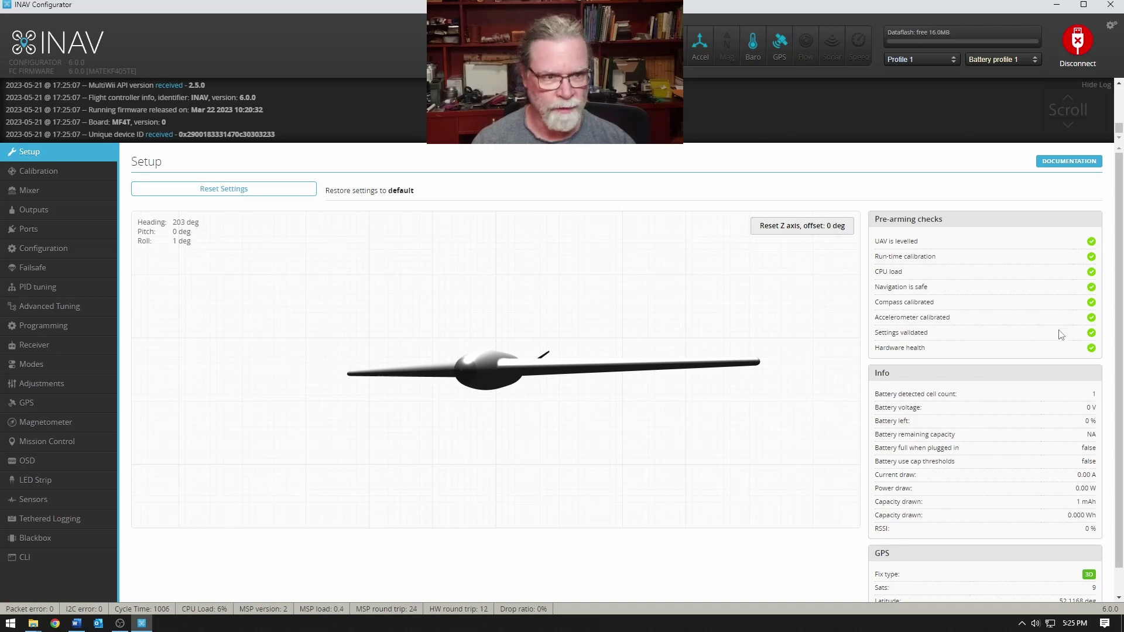
scroll(1054, 357, "down", 1)
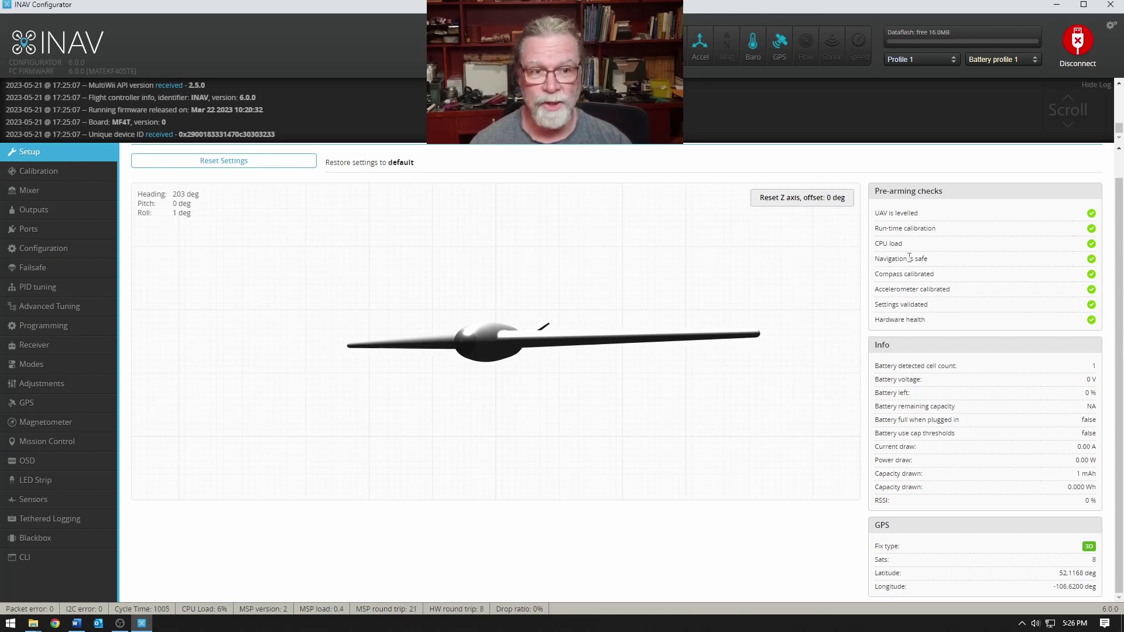
left_click_drag(884, 259, 929, 259)
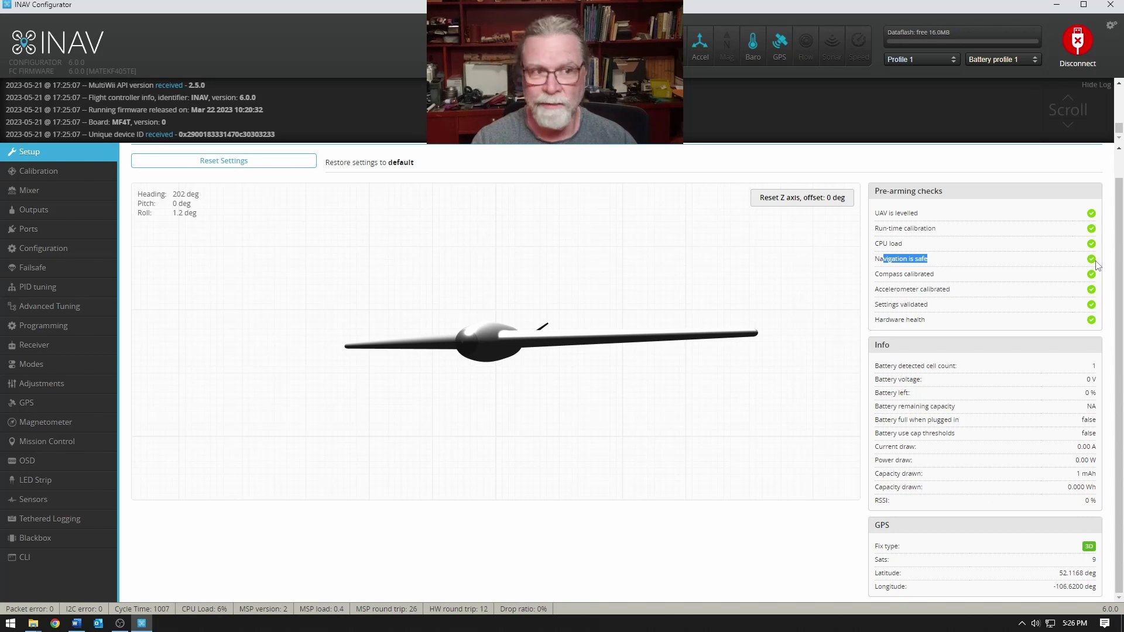
Review the accelerometer calibration, the Flying Wing mixer and the motor and servo output settings
left_click(50, 170)
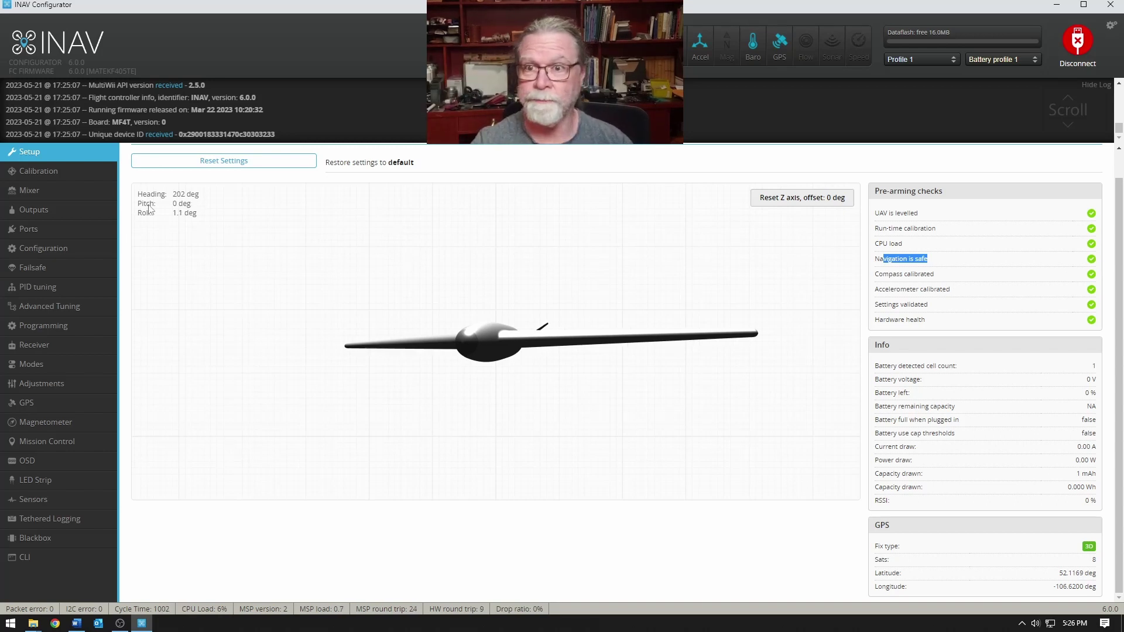
left_click(51, 172)
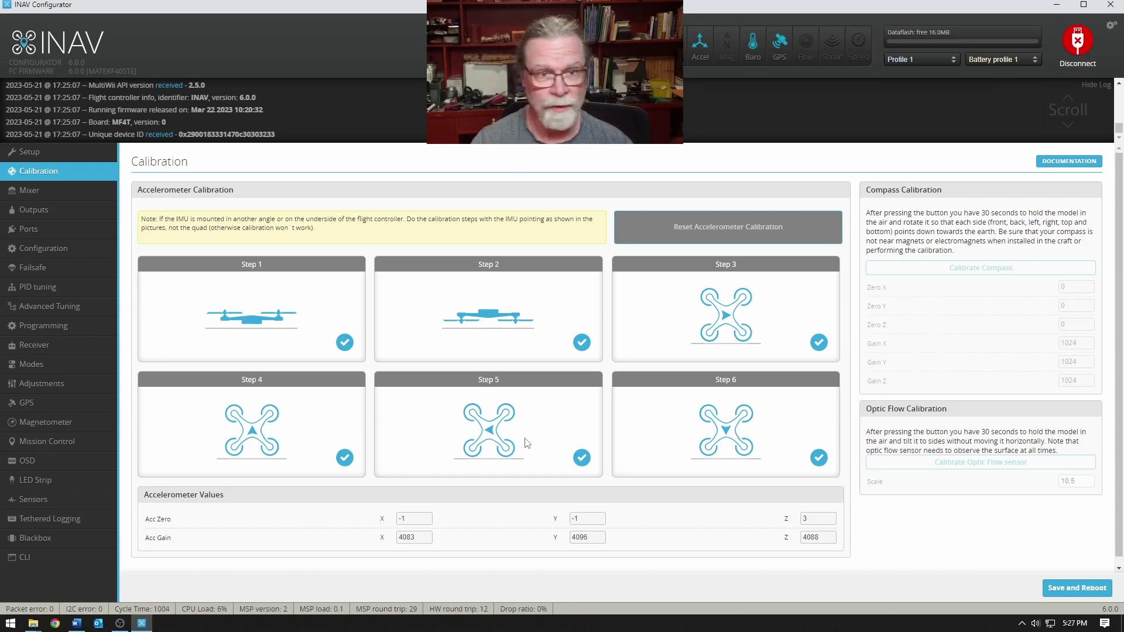
left_click(43, 194)
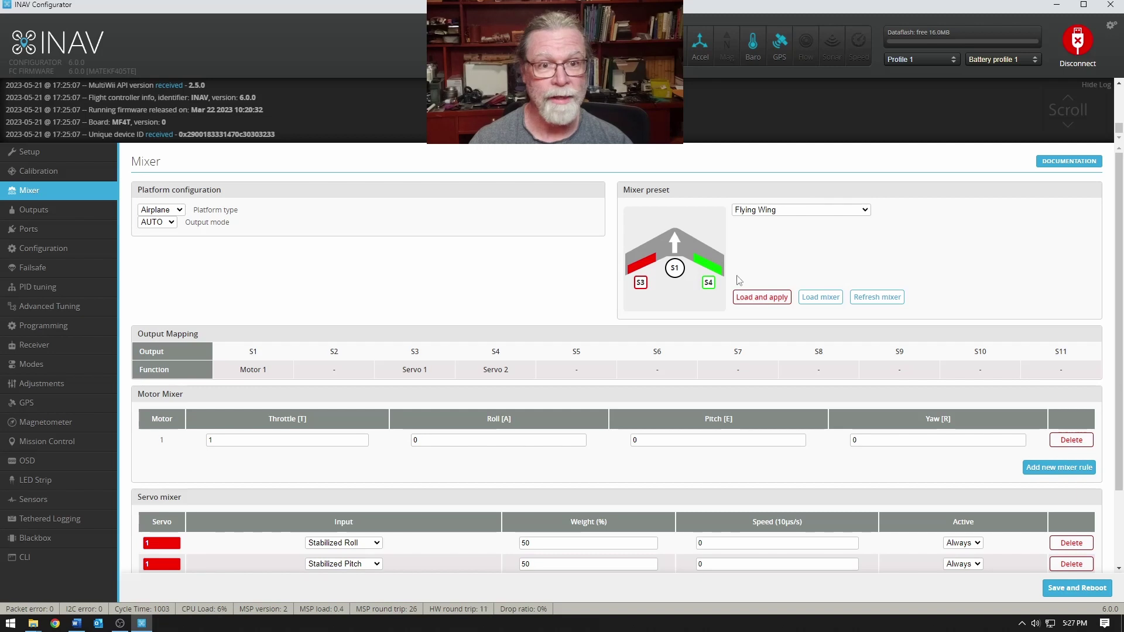
scroll(590, 405, "down", 2)
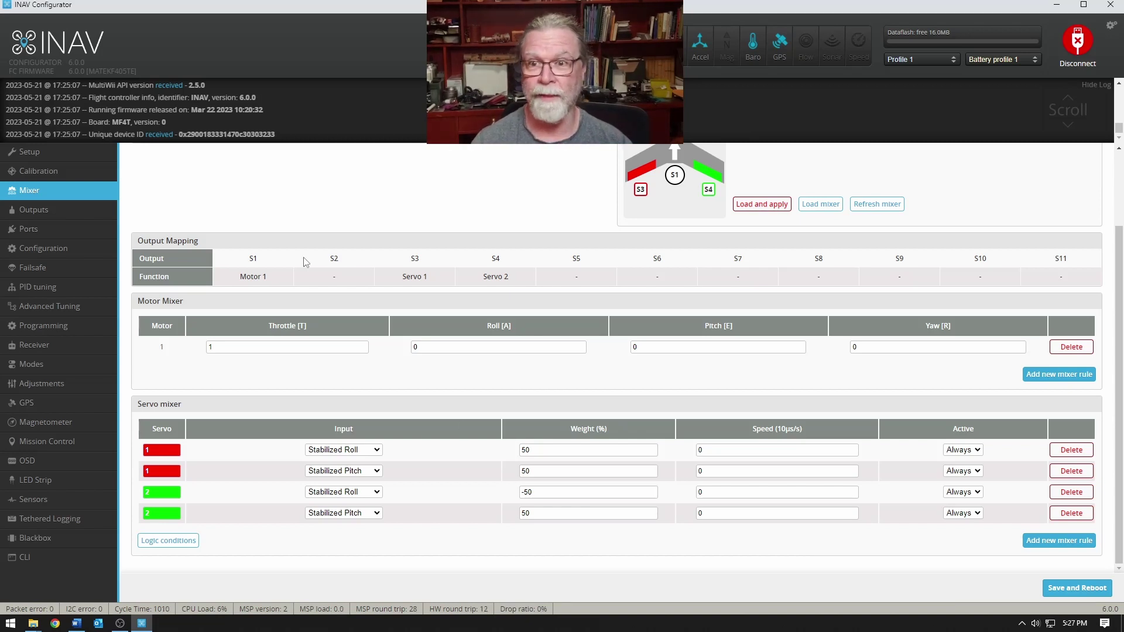
left_click(52, 211)
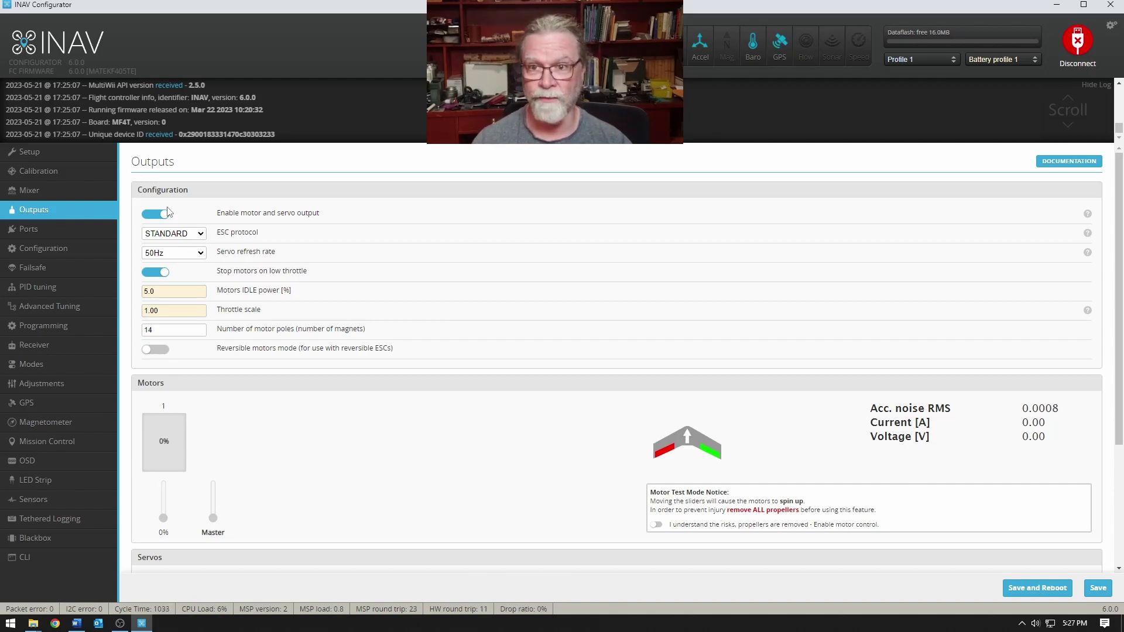
Set the I2C speed to 800KHZ in the configuration and review the other features and the battery voltage monitoring option
left_click(79, 250)
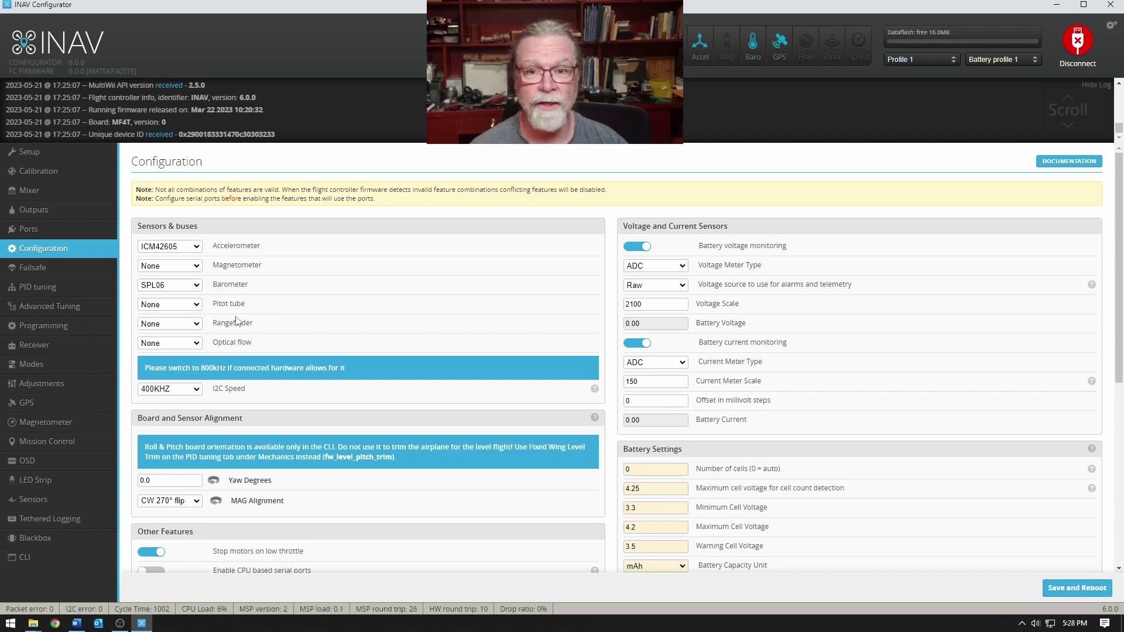
scroll(236, 321, "down", 4)
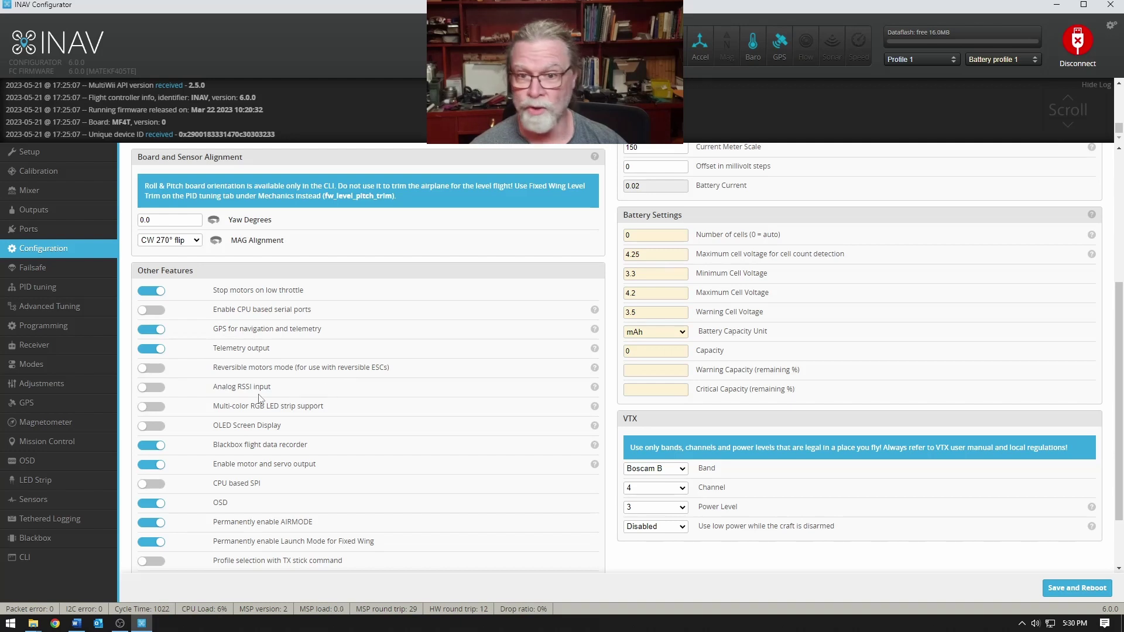
scroll(260, 398, "down", 2)
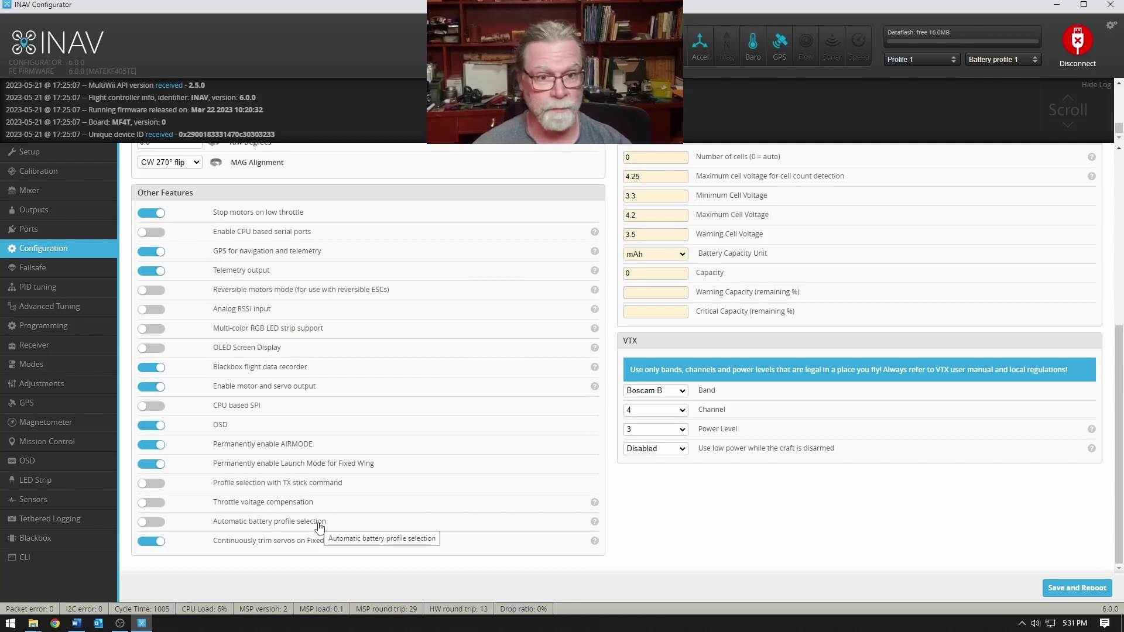
scroll(410, 451, "up", 5)
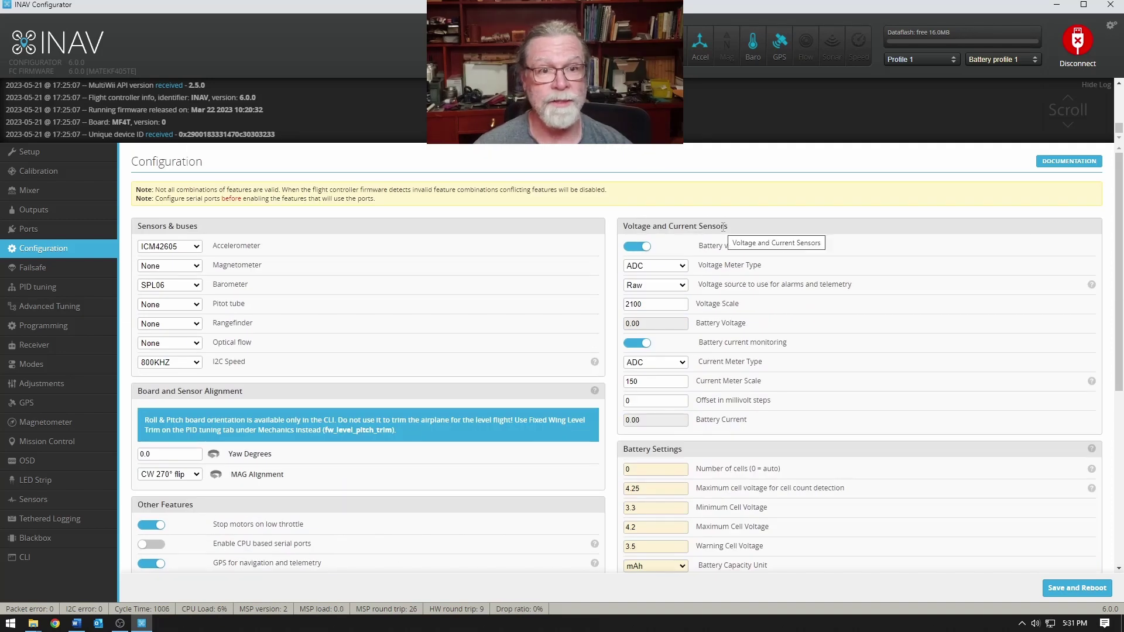
left_click(642, 253)
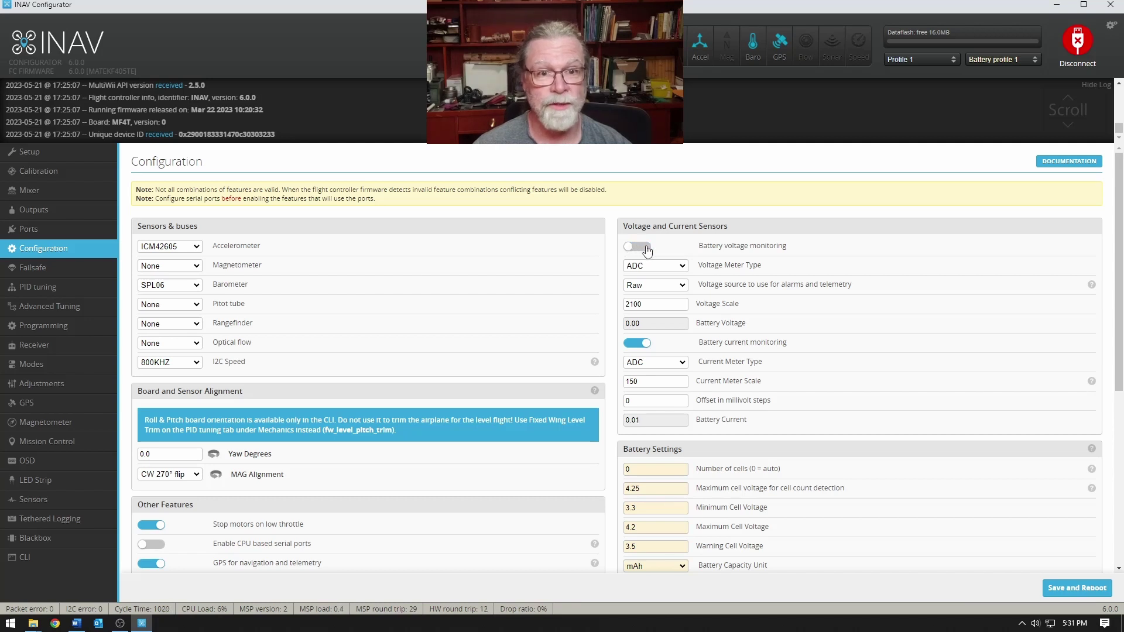
left_click(647, 251)
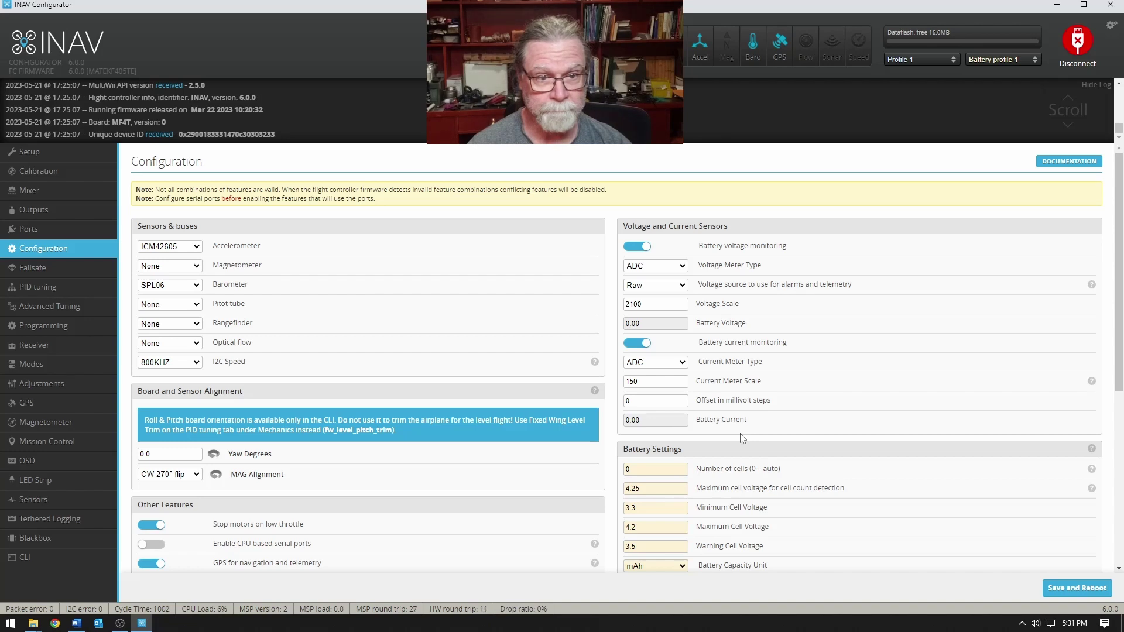
Set the battery to 4 cells with a 3300 mAh capacity, a 40% warning level and a 20% critical level
scroll(743, 438, "down", 5)
scroll(740, 433, "up", 1)
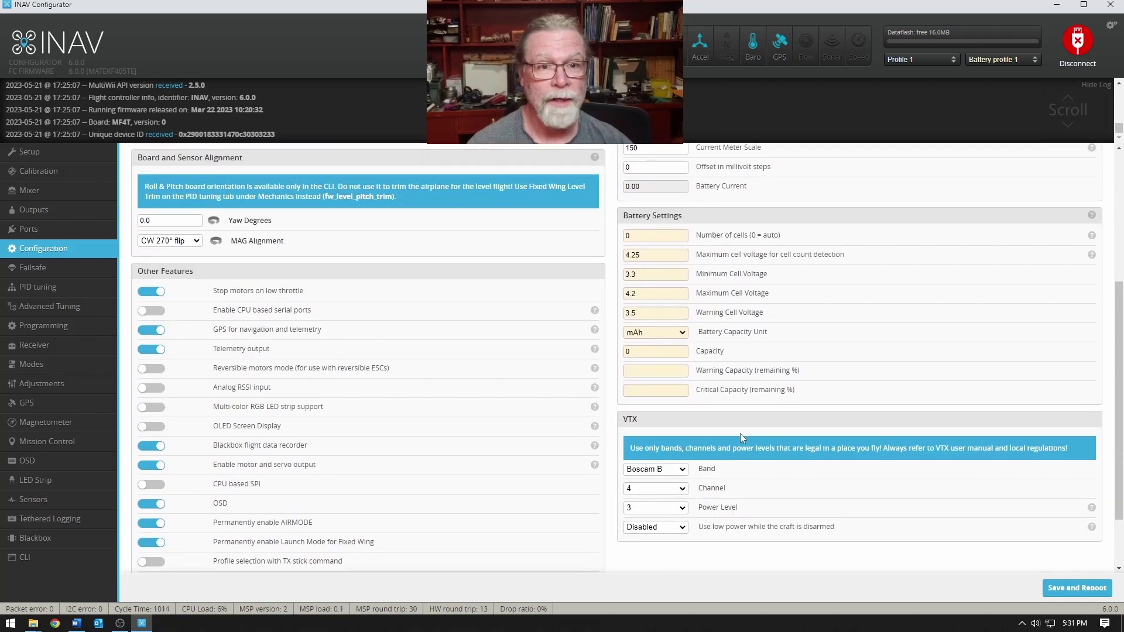
left_click_drag(624, 217, 659, 218)
left_click(690, 229)
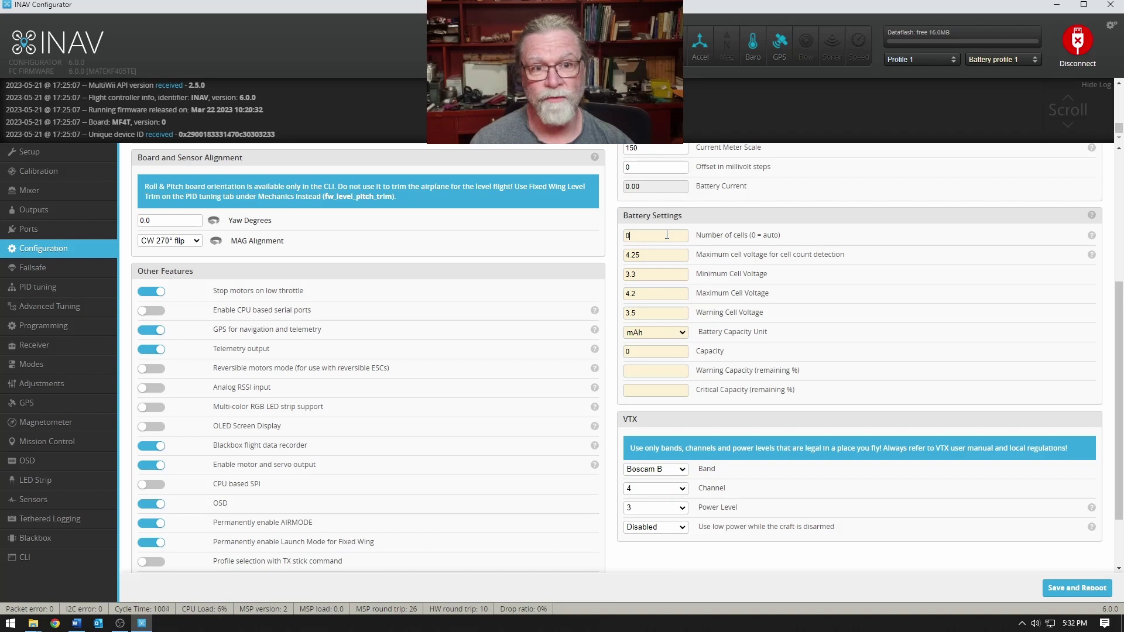
left_click(667, 234)
type("4")
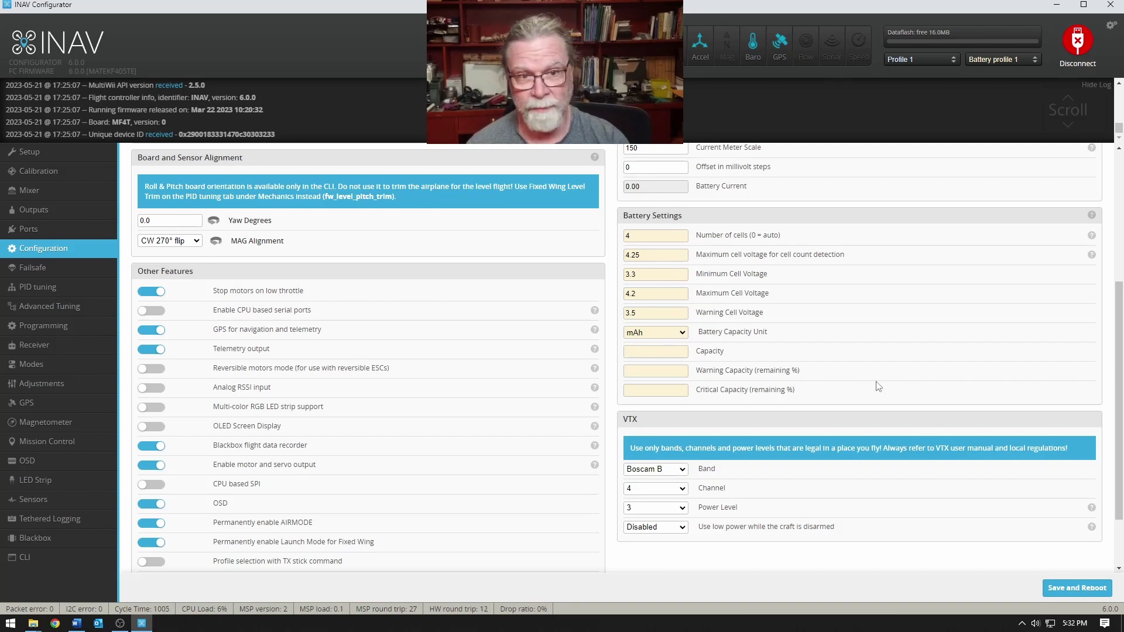
type("3300")
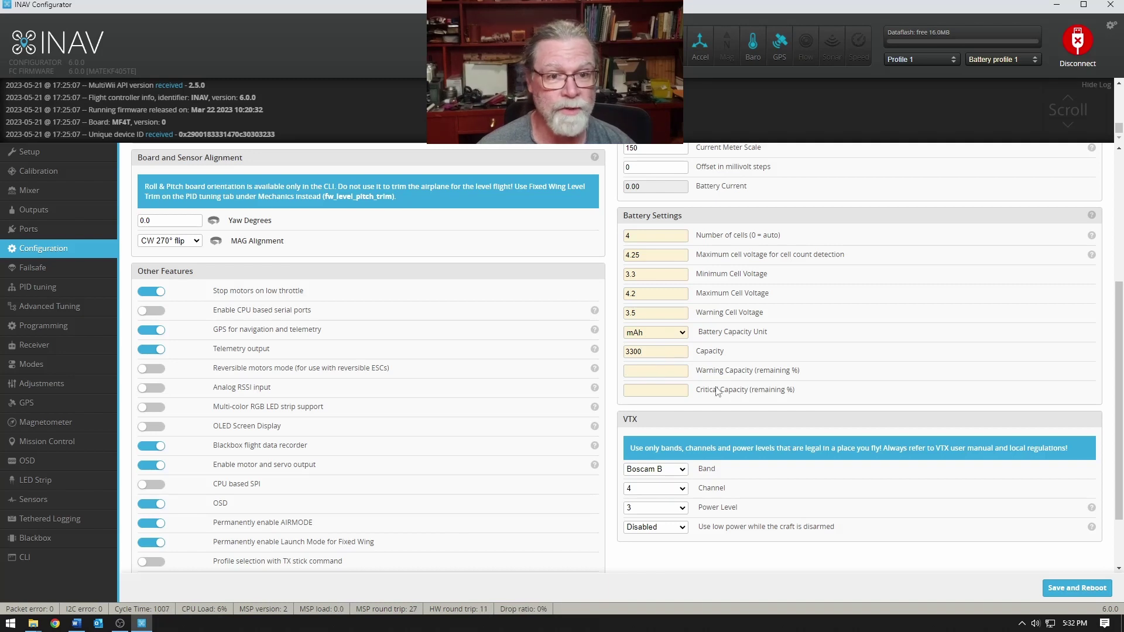
type("40")
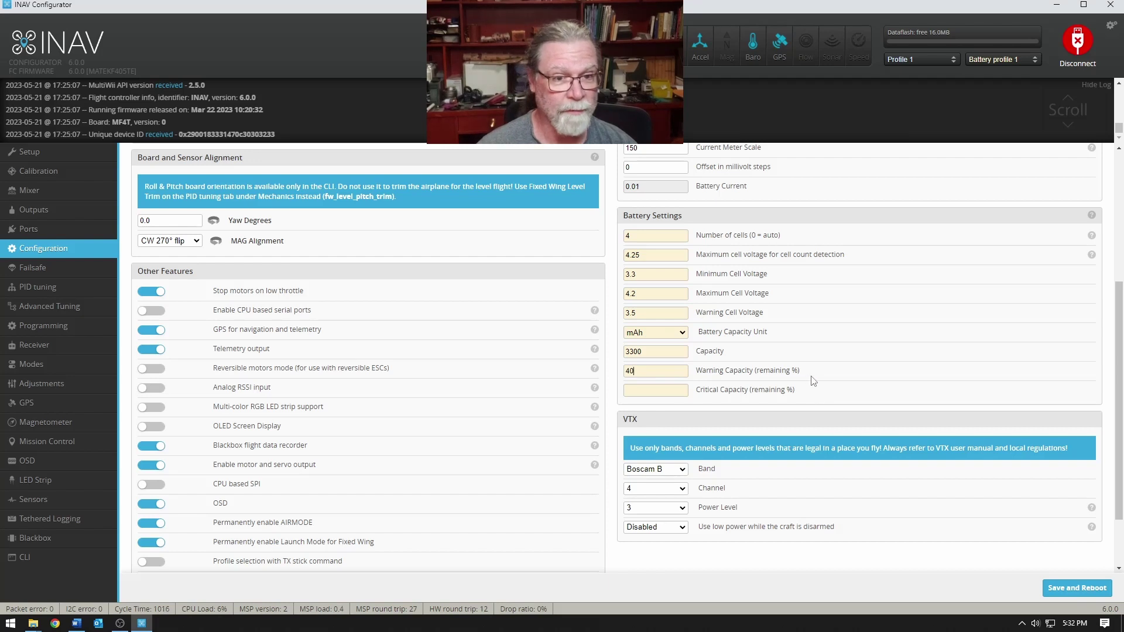
left_click(669, 391)
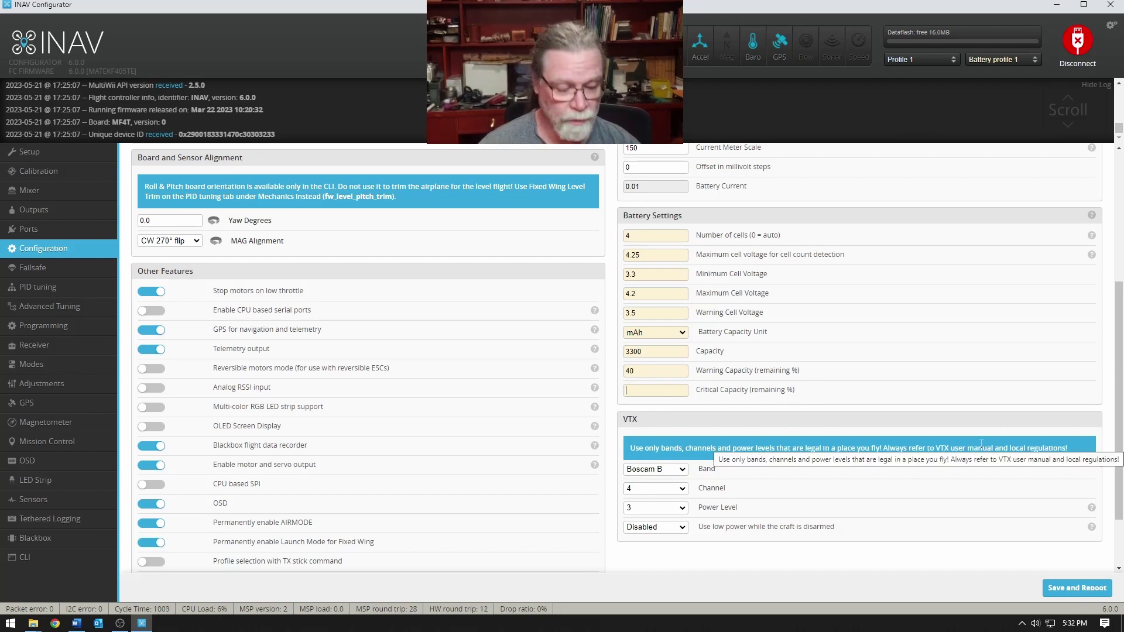
type("20")
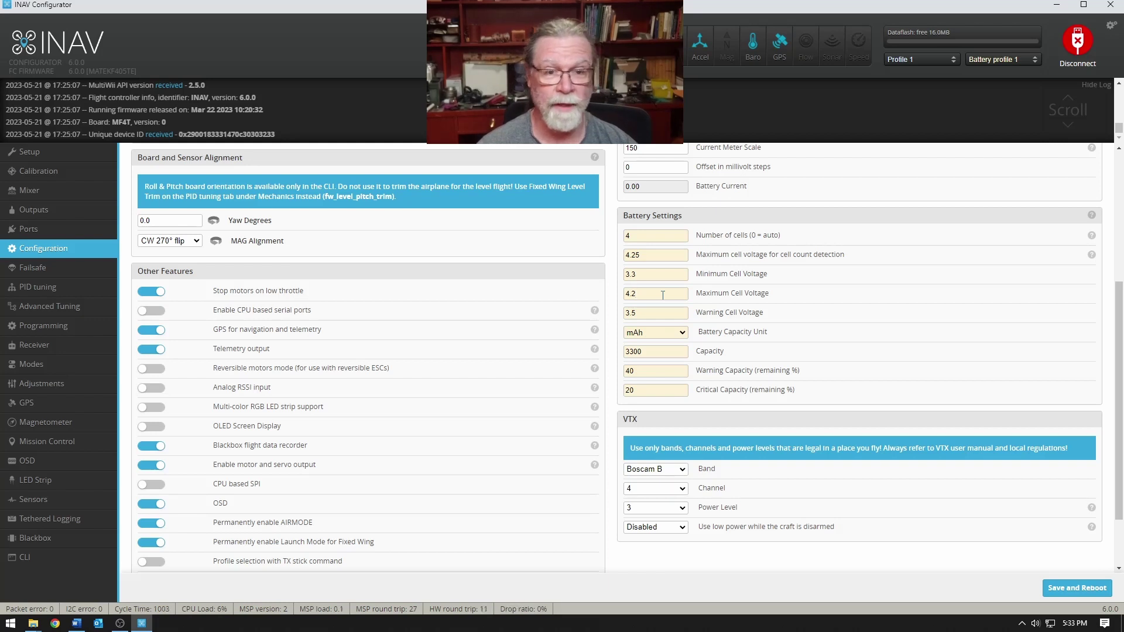
Try 0 cells for automatic detection and an empty battery capacity, and restore the 4 cells and 3300 mAh
left_click(663, 294)
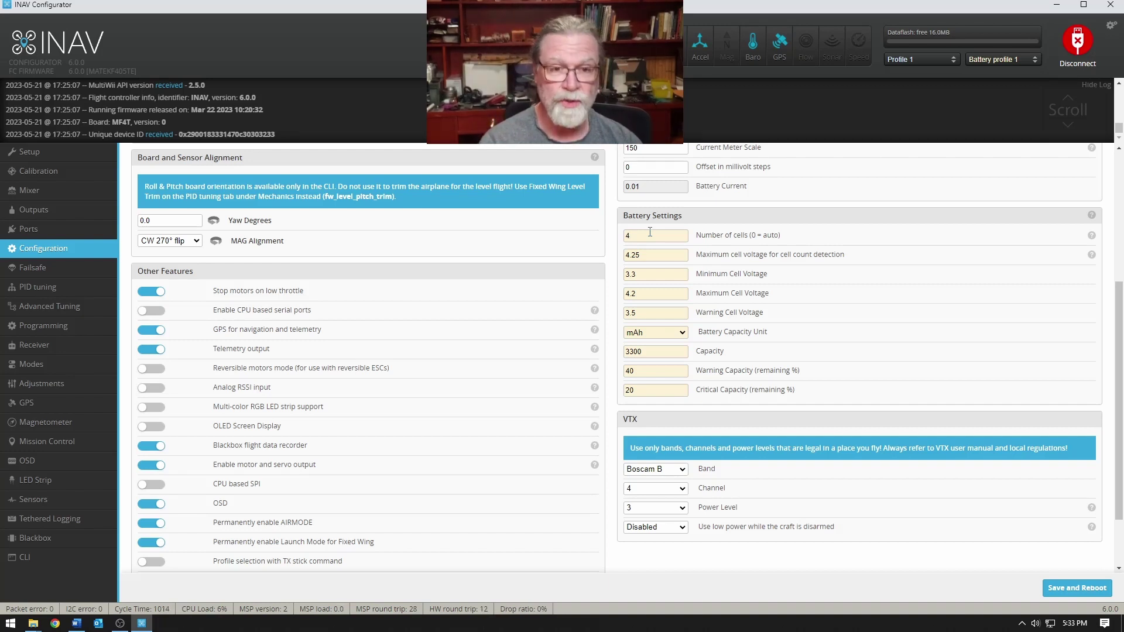
type("0")
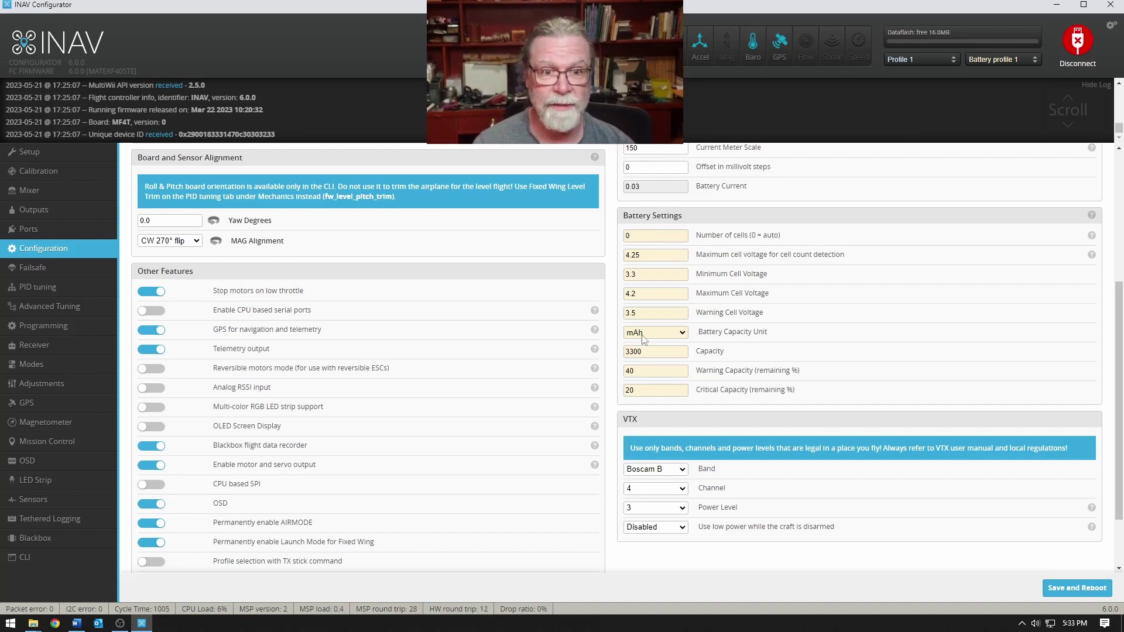
double_click(650, 351)
key("BackSpace")
key("ctrl+z")
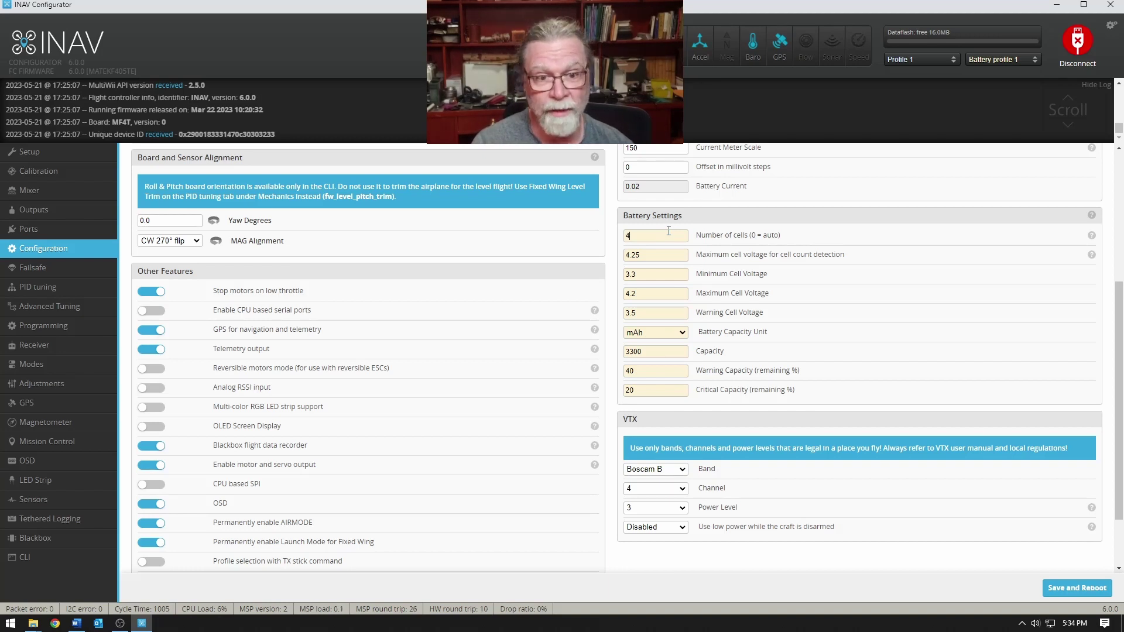
Review the VTX settings, keep power level 3, and save the configuration with a reboot
scroll(813, 325, "down", 2)
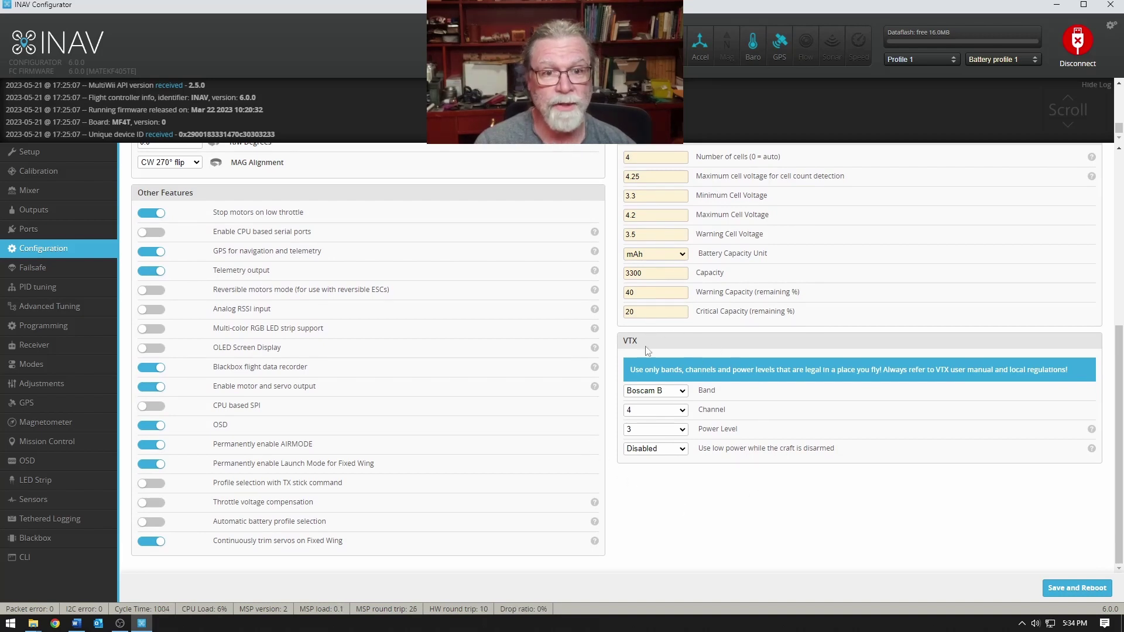
mouse_move(595, 350)
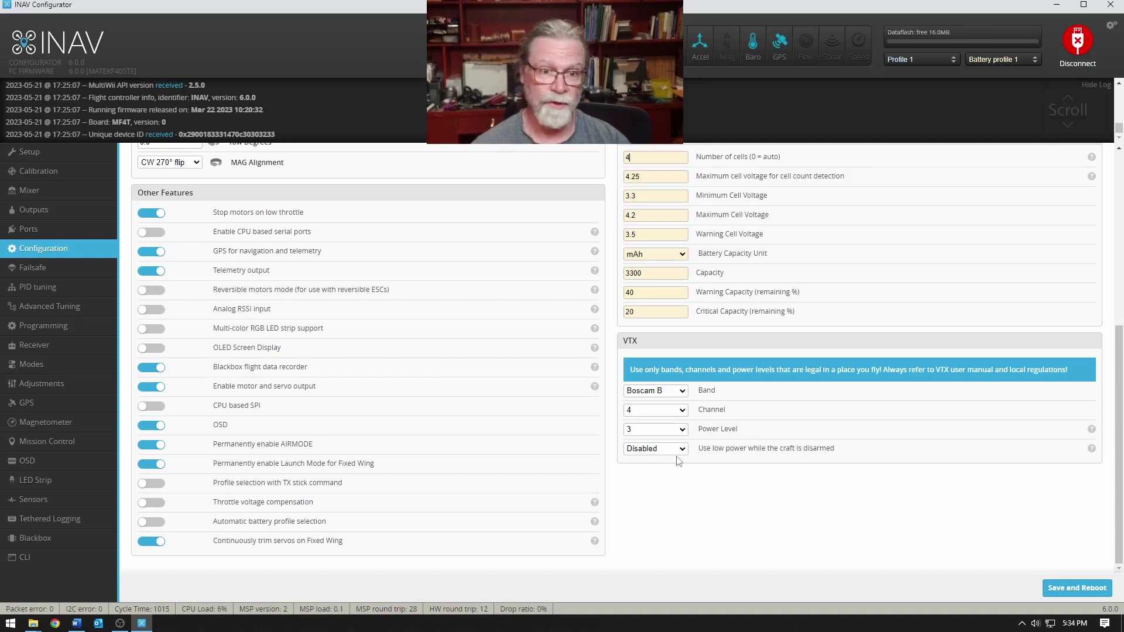
left_click(680, 430)
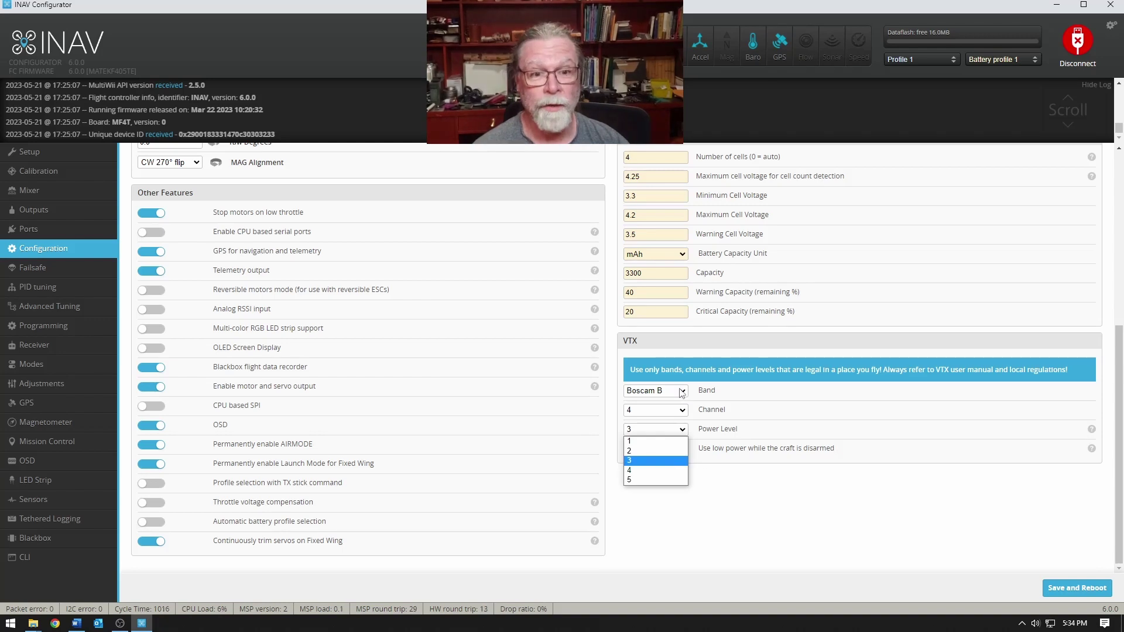
left_click(649, 464)
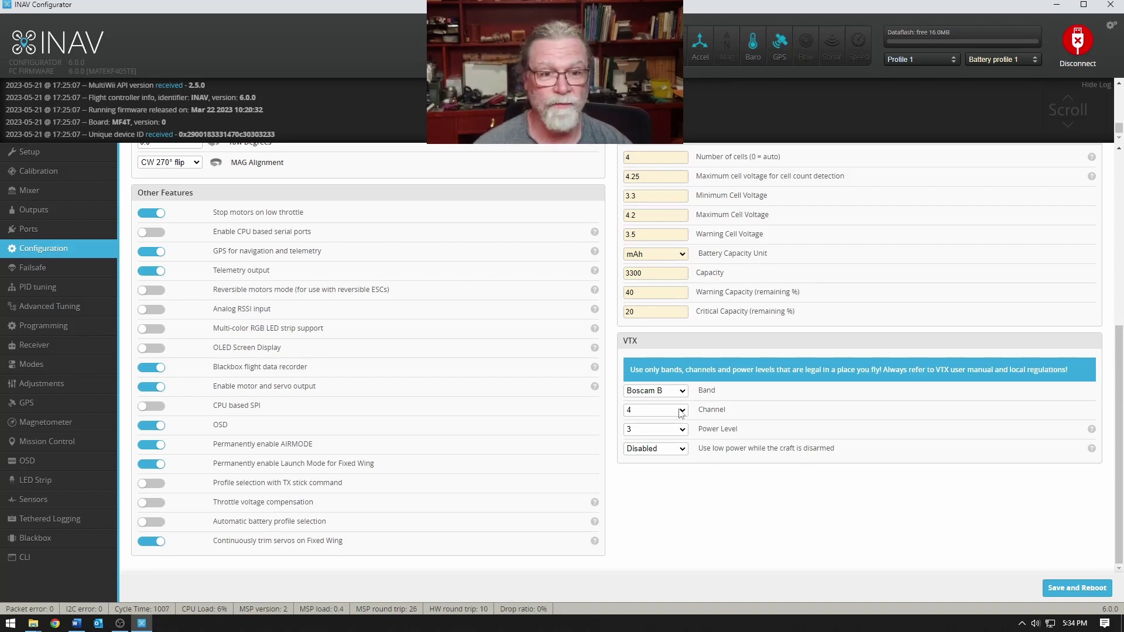
left_click(683, 431)
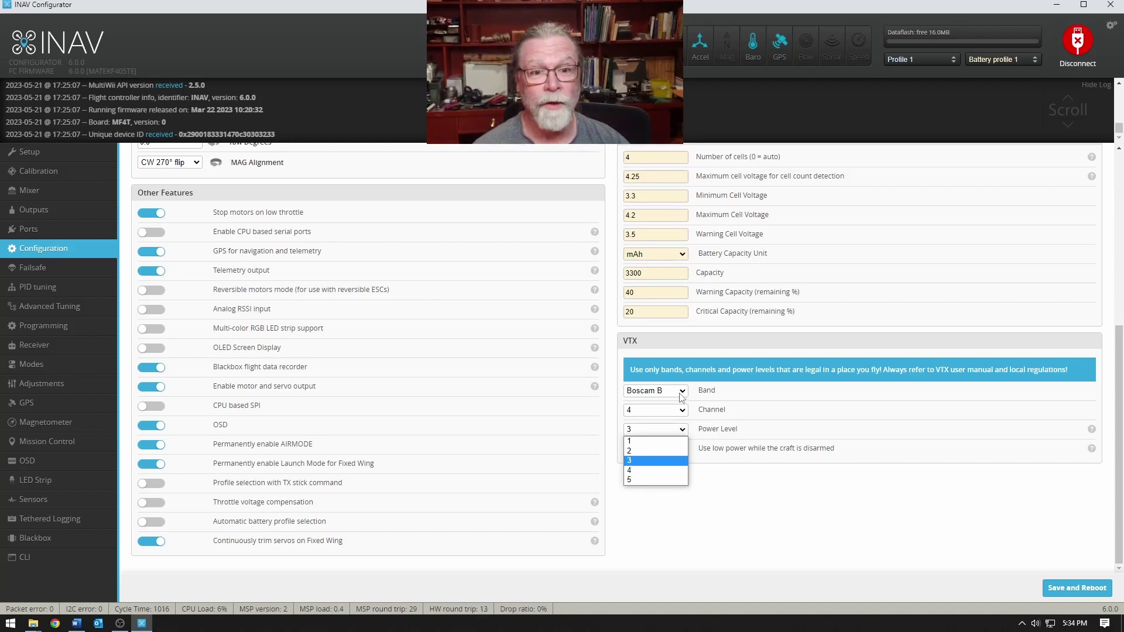
left_click(649, 462)
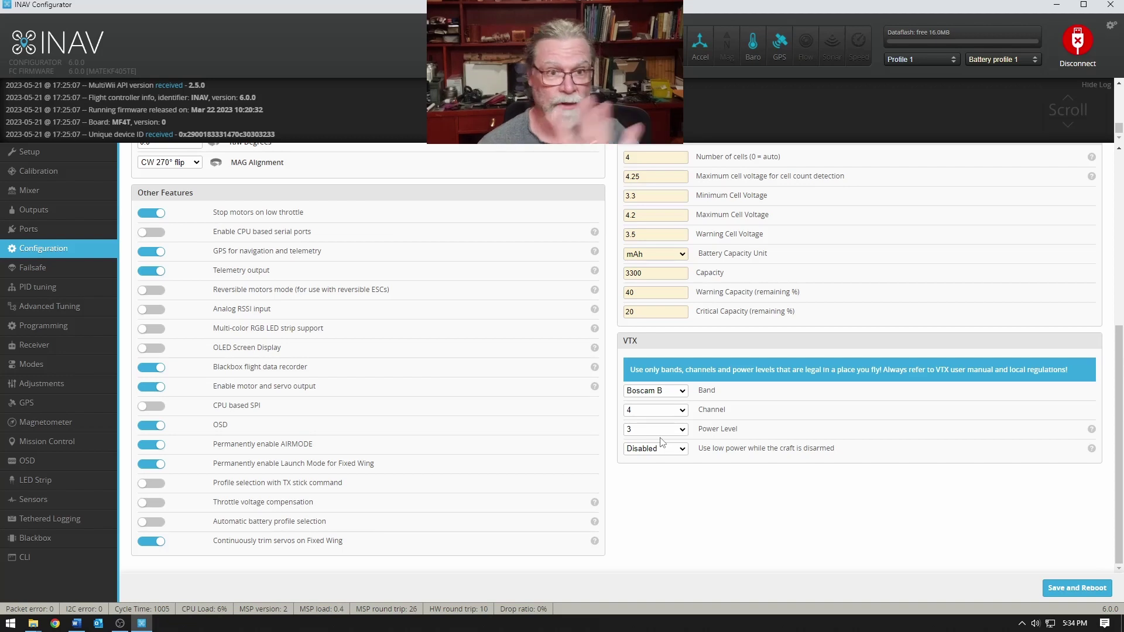
left_click(1072, 588)
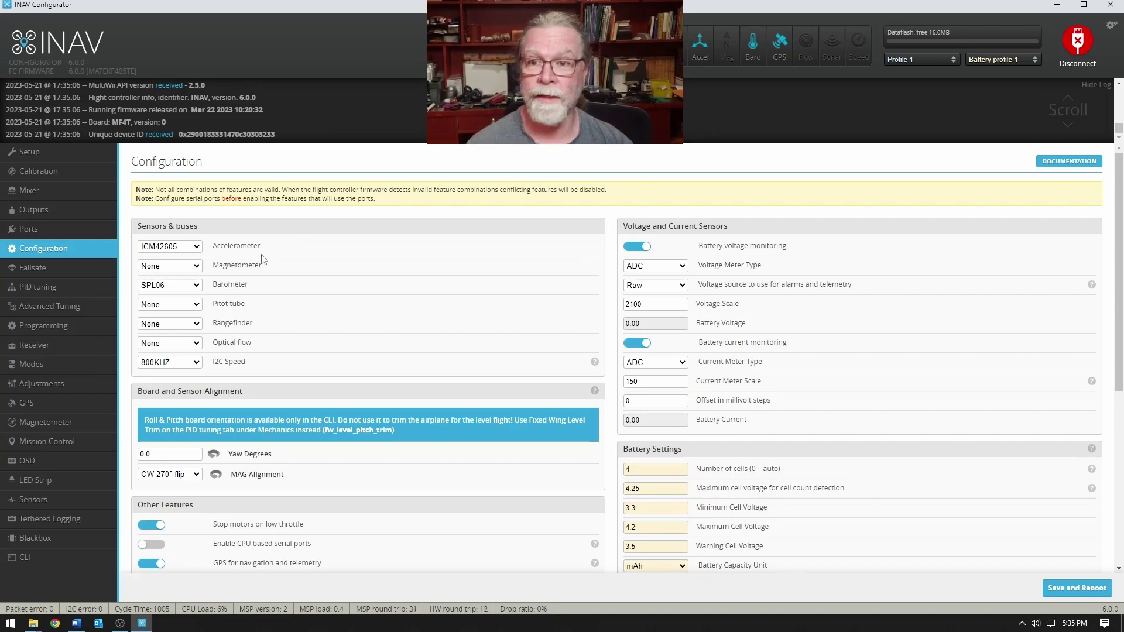
Check that RTH is the failsafe procedure, save with a reboot, and review the receiver channel values against the failsafe settings
left_click(47, 269)
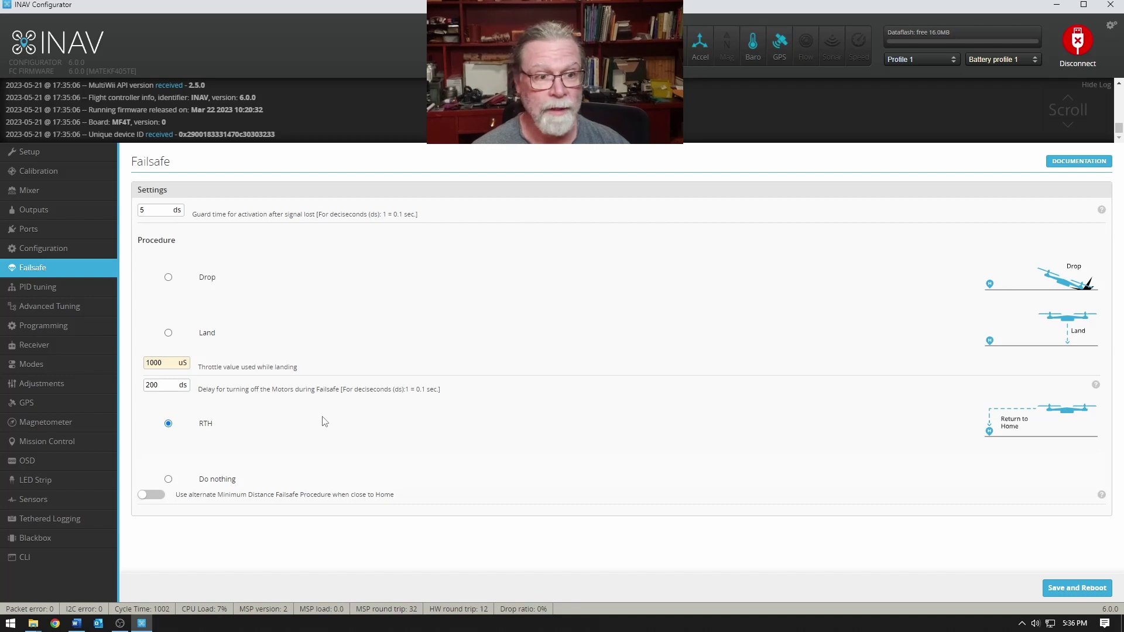
left_click(1084, 587)
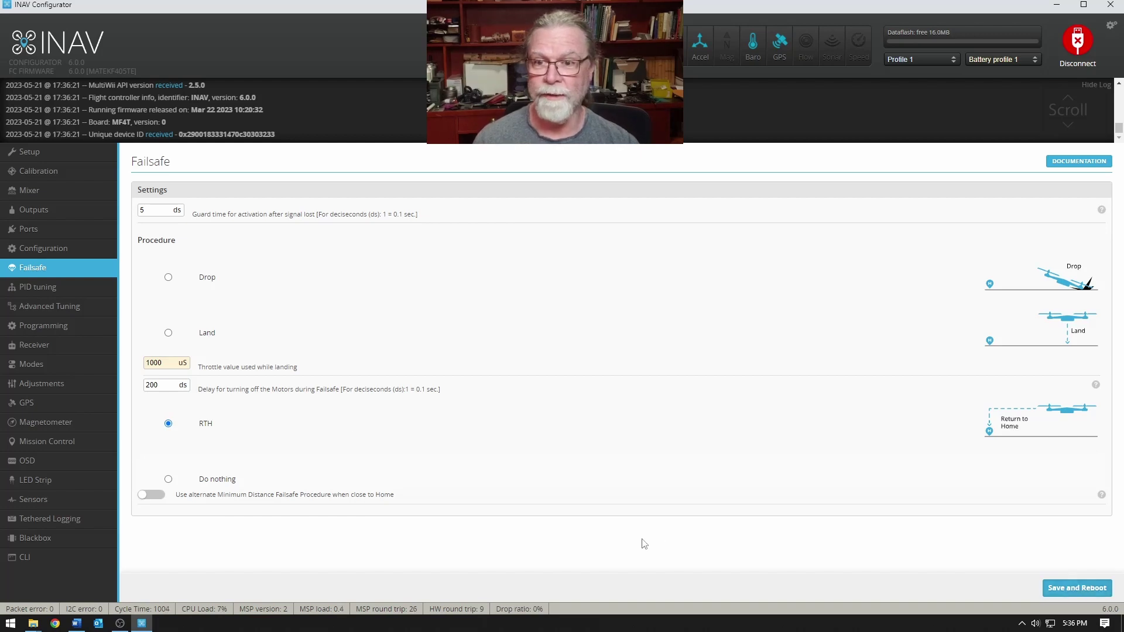
left_click(72, 346)
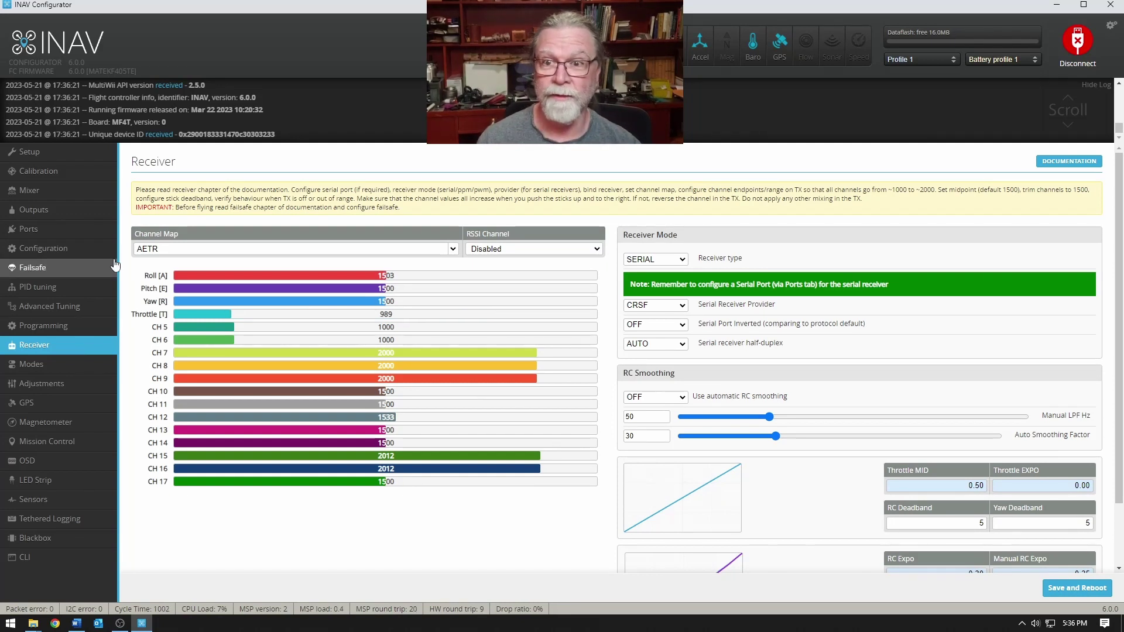
left_click(40, 270)
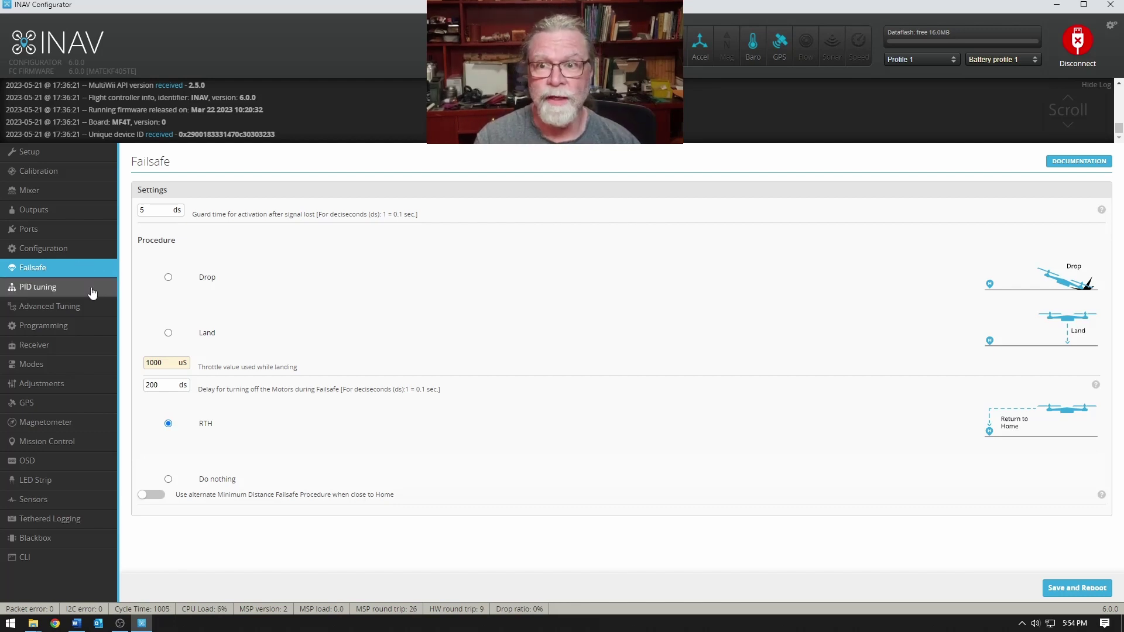
left_click(82, 350)
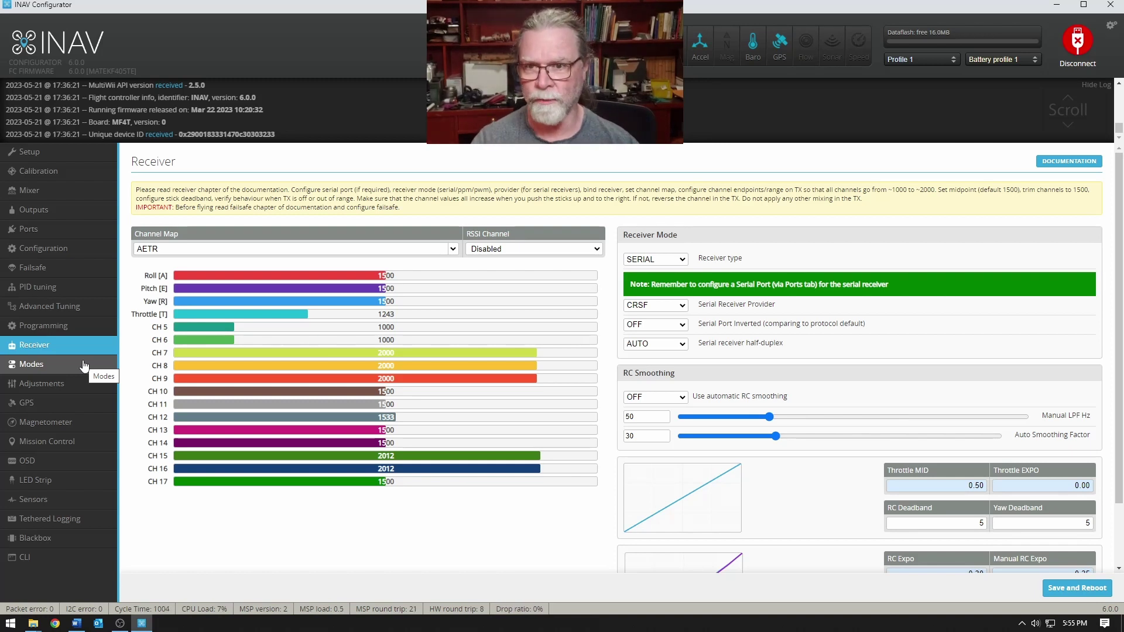
Examine the GPS configuration, fix and satellite statistics, and the current location on the map
left_click(81, 408)
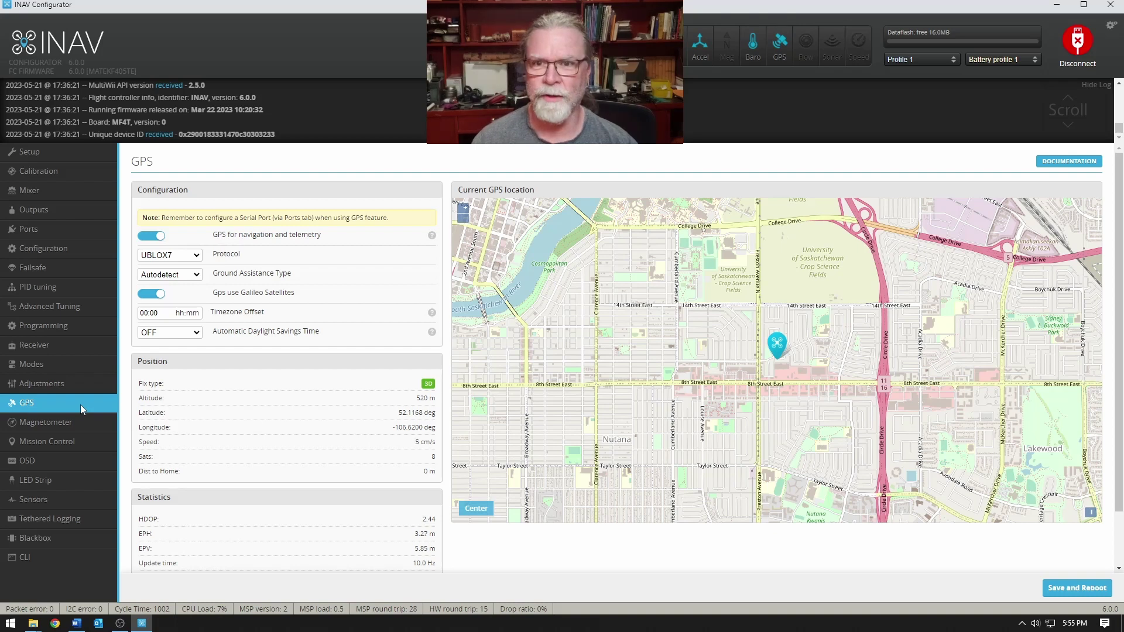
scroll(369, 446, "down", 2)
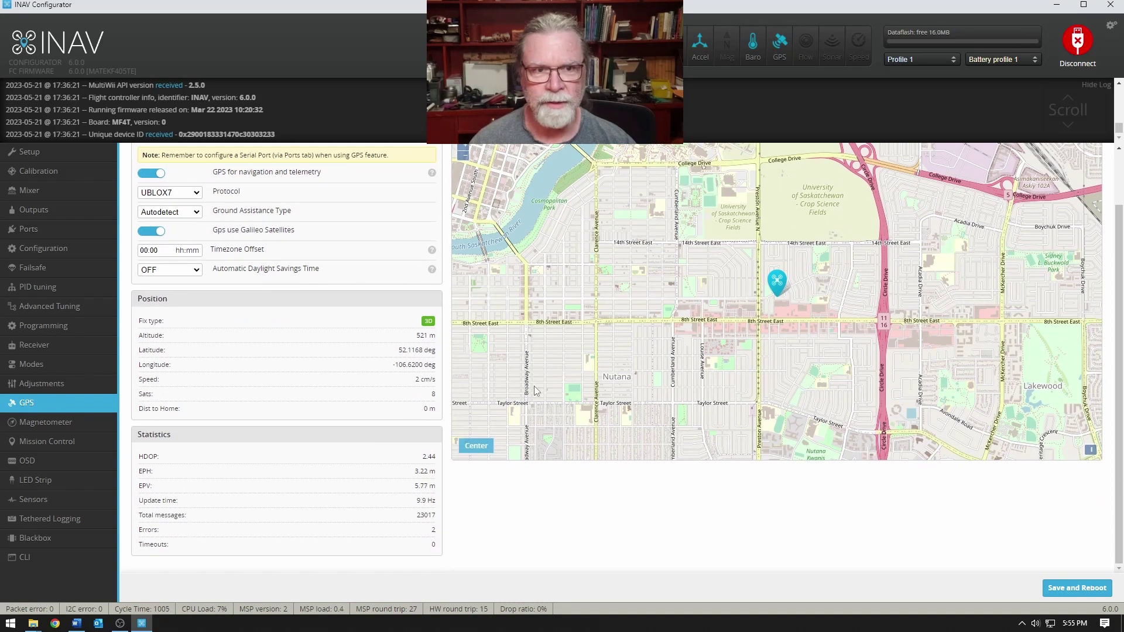
scroll(534, 385, "down", 3)
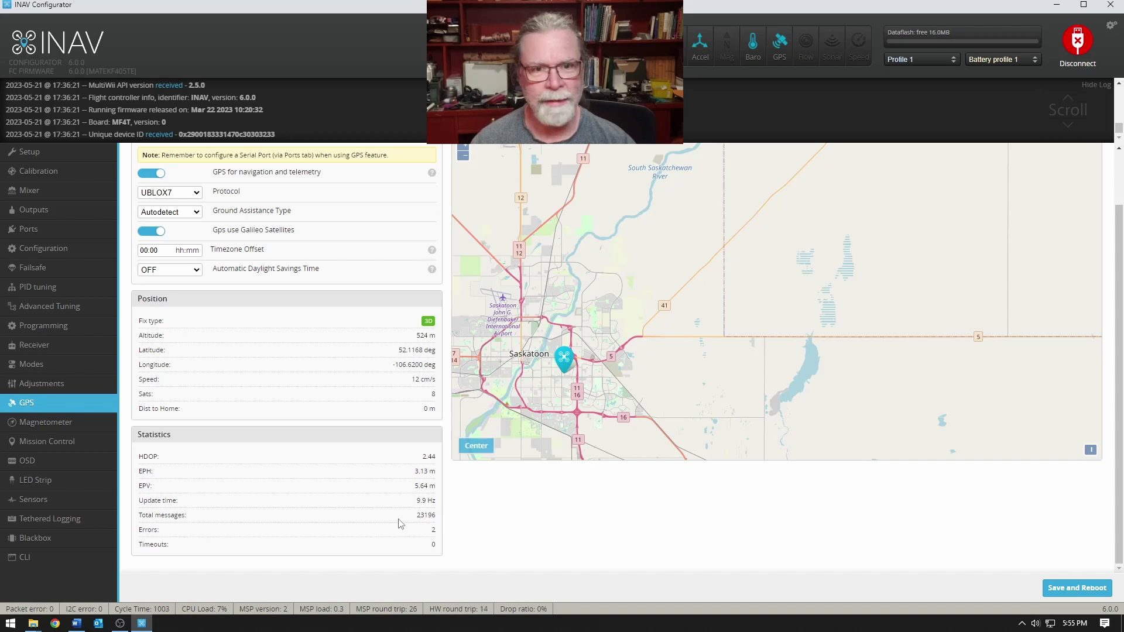
scroll(267, 253, "up", 2)
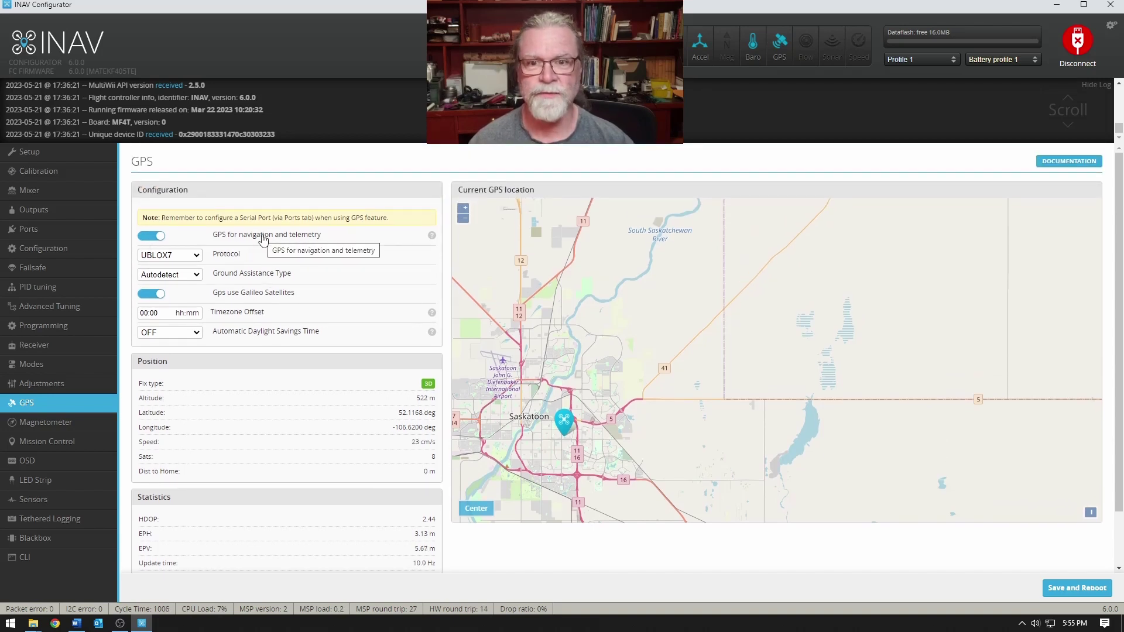
Keep UBLOX7 as the GPS protocol, save with a reboot, and recheck the position on the map
left_click(198, 258)
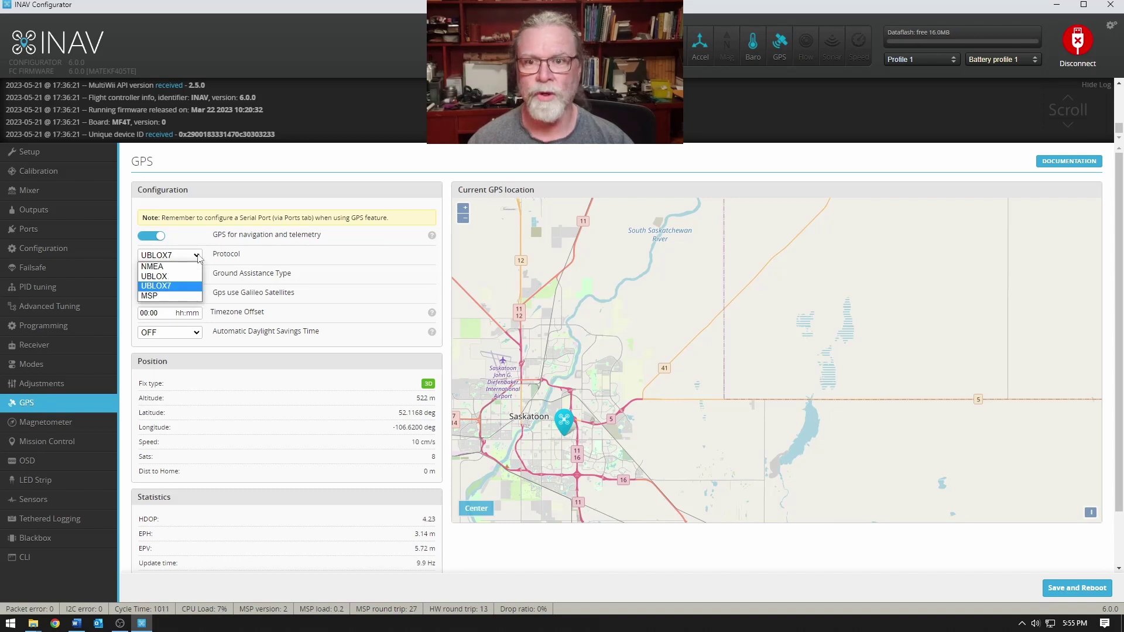
left_click(199, 291)
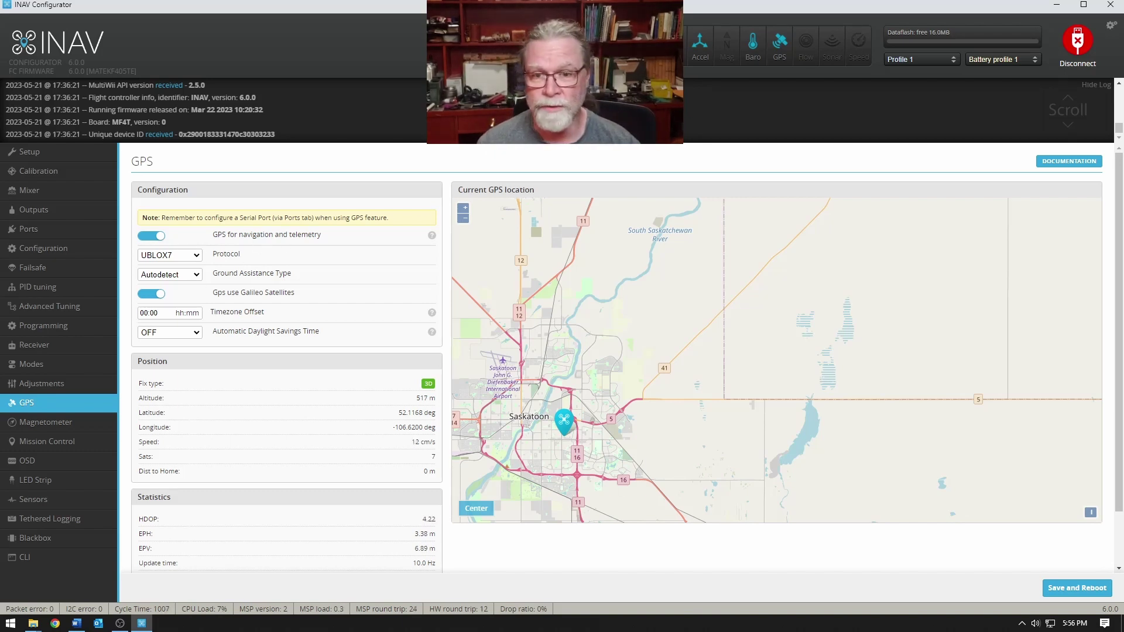
left_click(1069, 588)
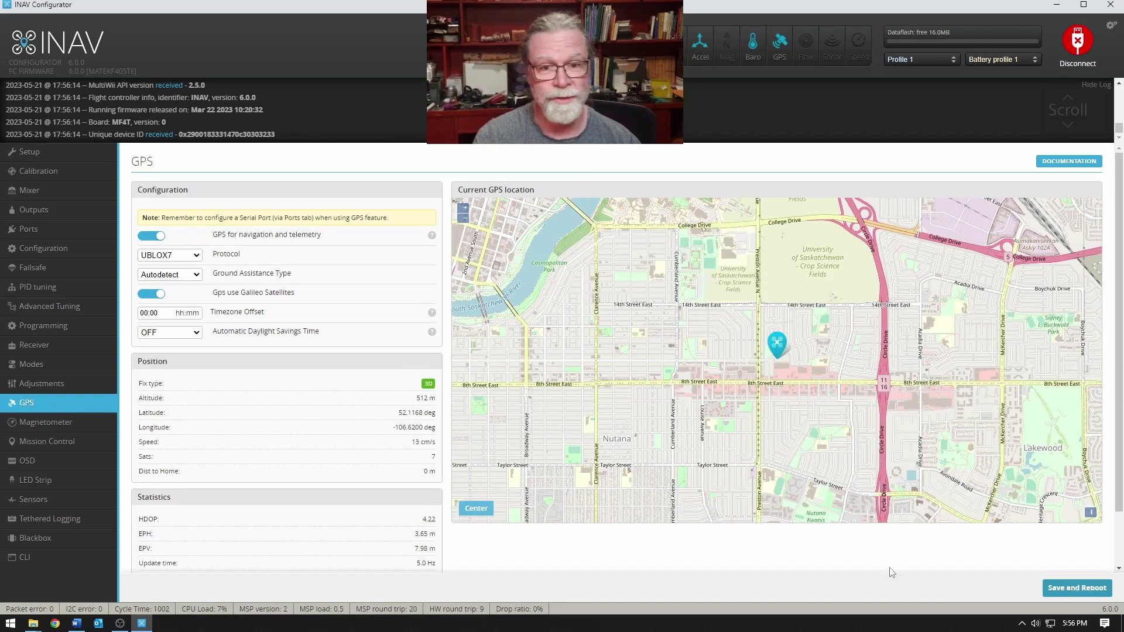
scroll(673, 428, "down", 2)
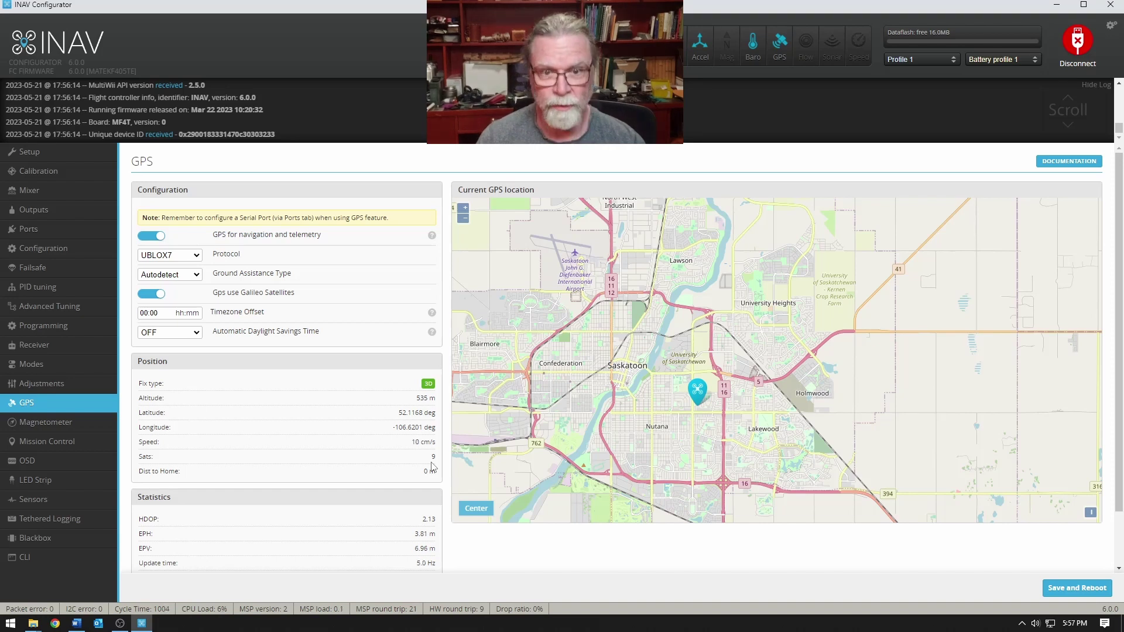
Look over Mission Control and the OSD video format options, and turn on the OSD preview guides
left_click(95, 443)
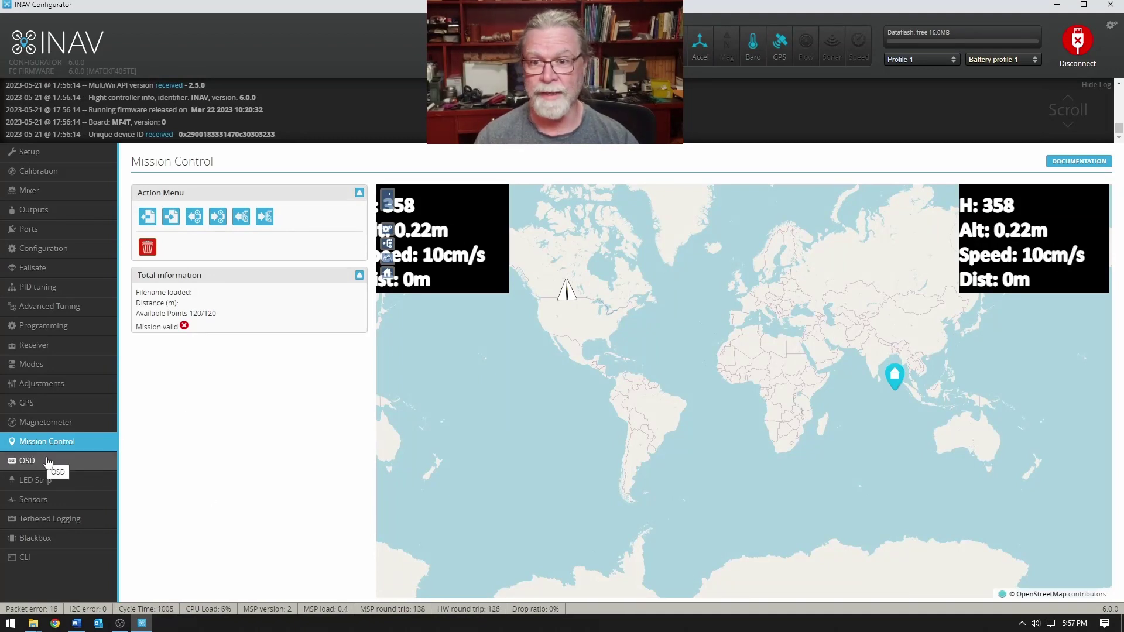
left_click(85, 463)
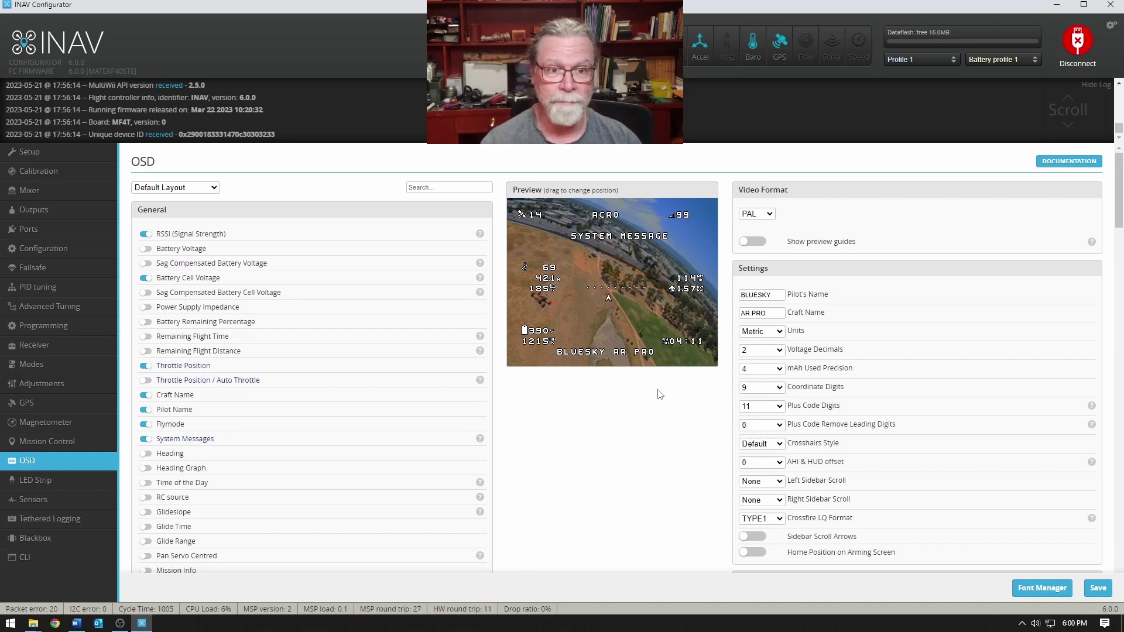
left_click(771, 215)
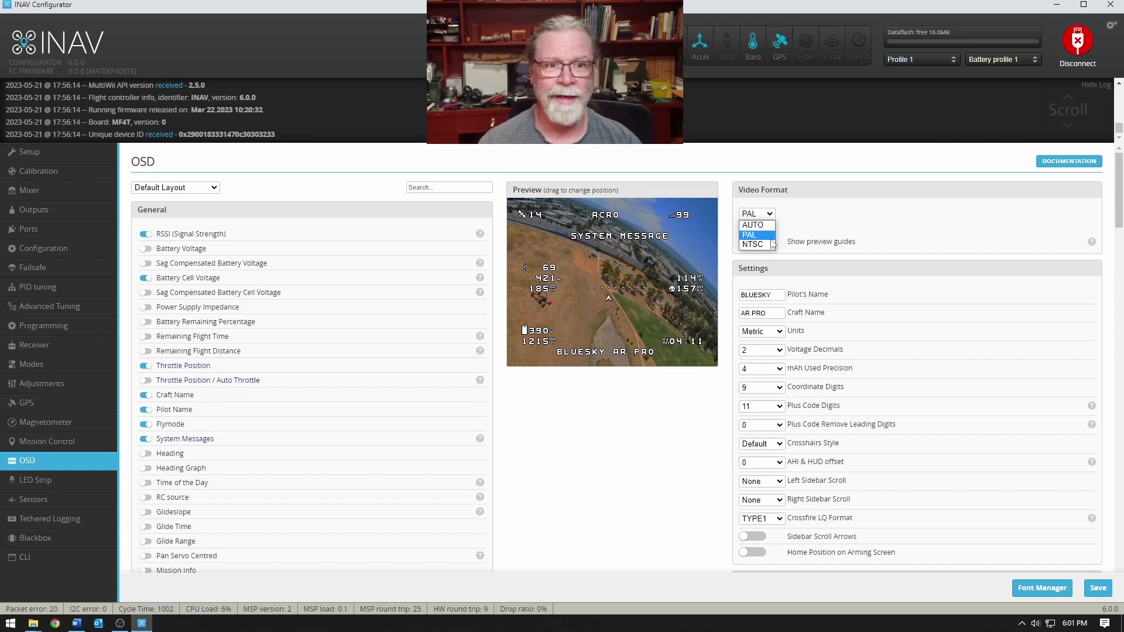
left_click(772, 240)
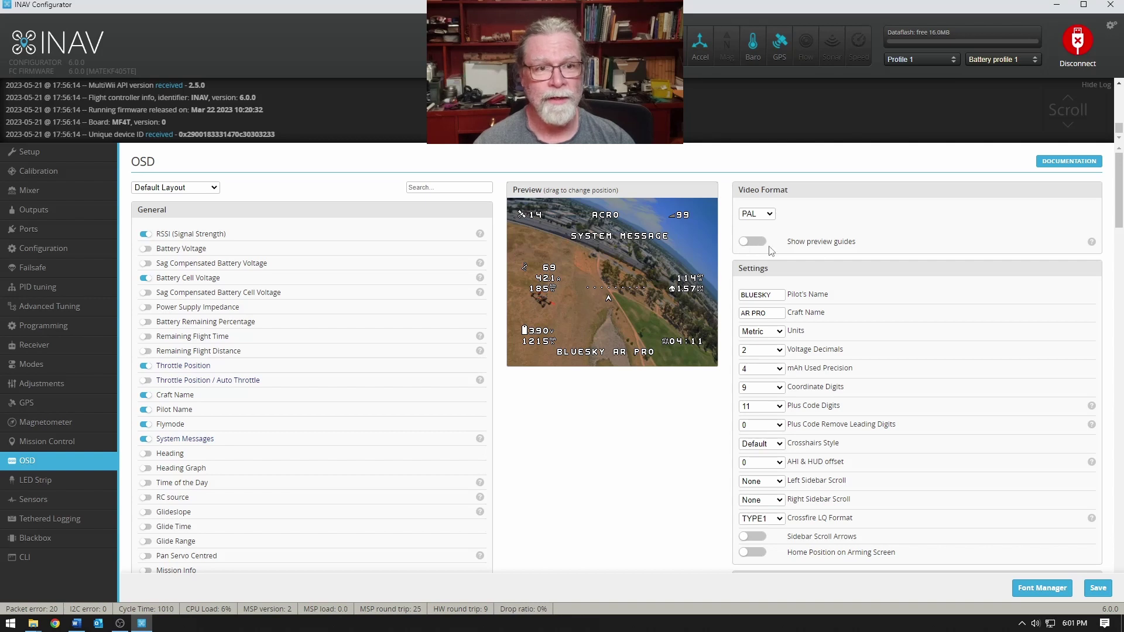
left_click(759, 242)
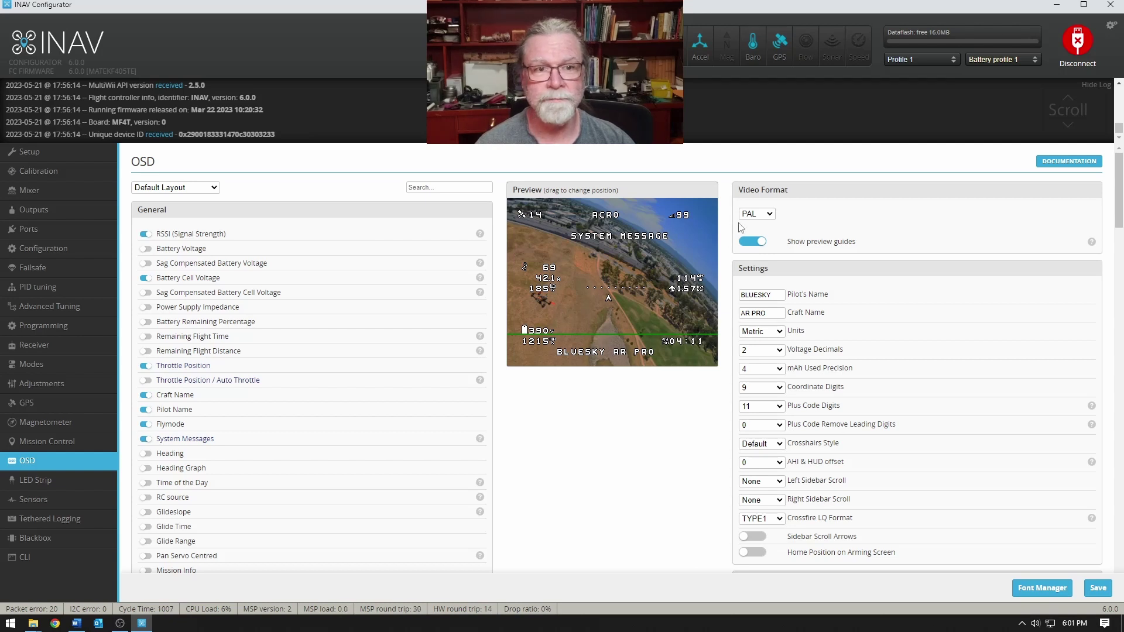
Try the NTSC video format in the OSD preview, restore PAL, and save the OSD settings
left_click(770, 214)
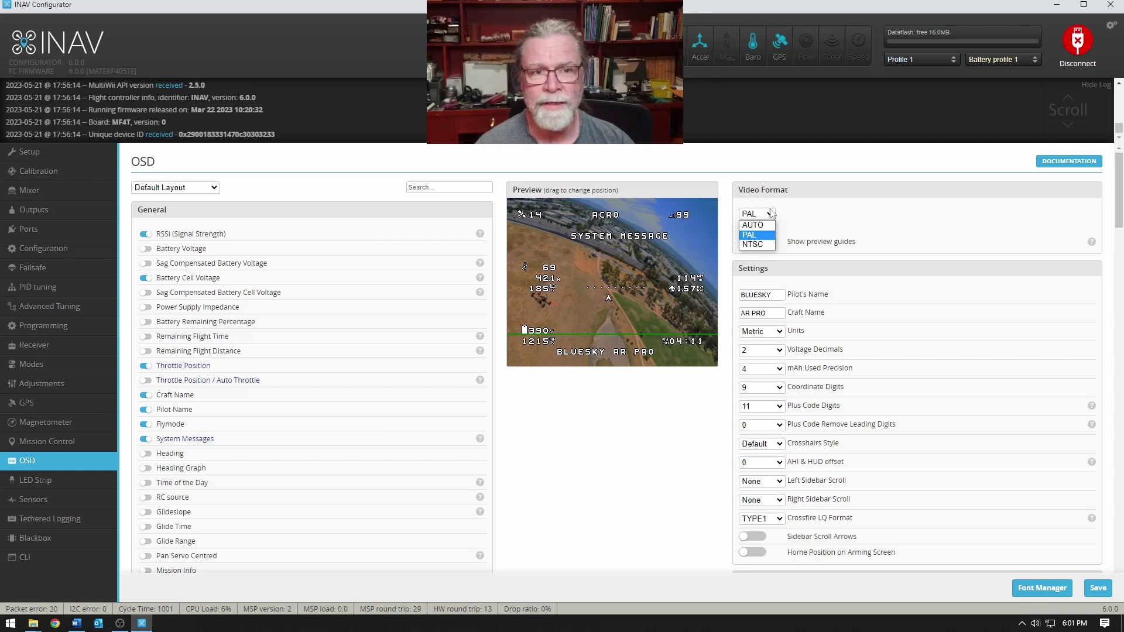
left_click(761, 245)
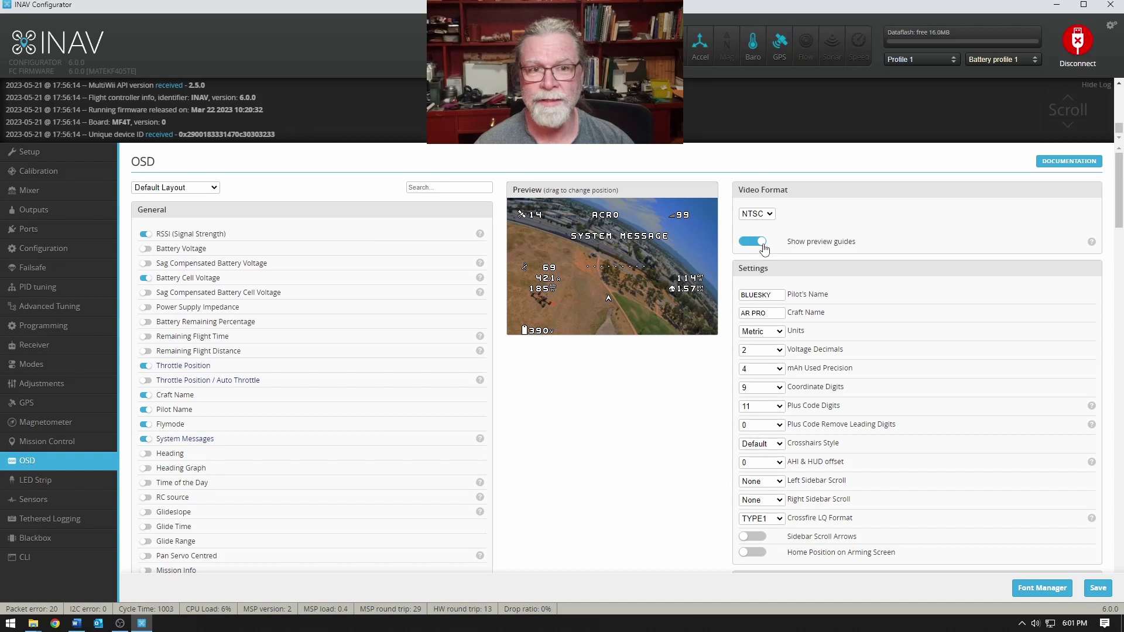
left_click(772, 218)
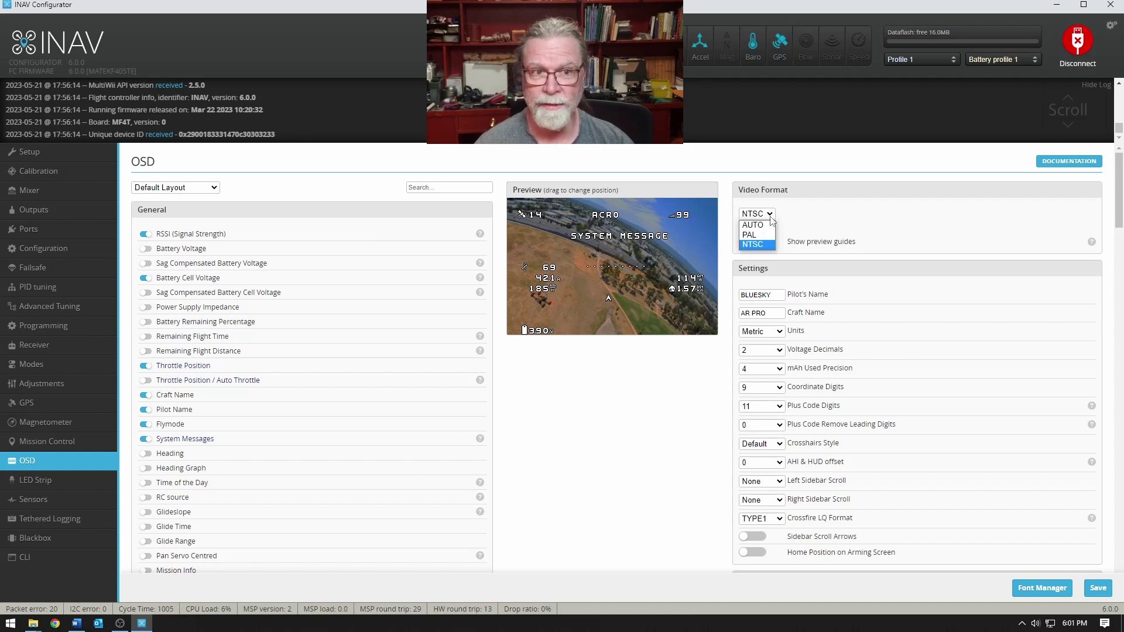
left_click(765, 238)
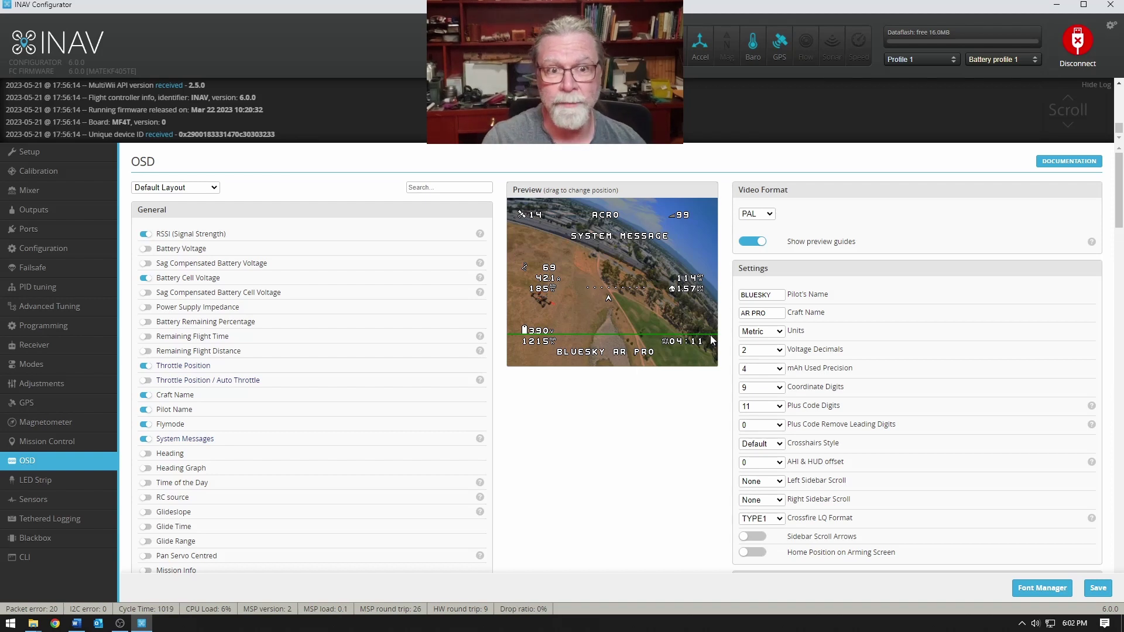
left_click(1105, 591)
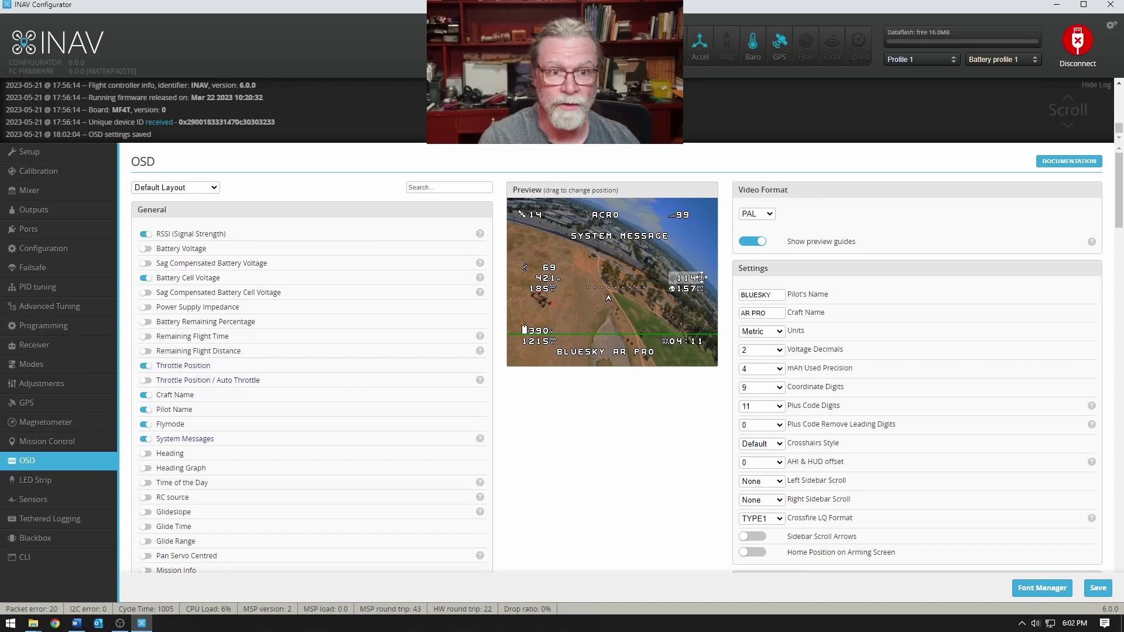
Turn off the OSD preview guides, check the font manager, and save the OSD settings
left_click(752, 242)
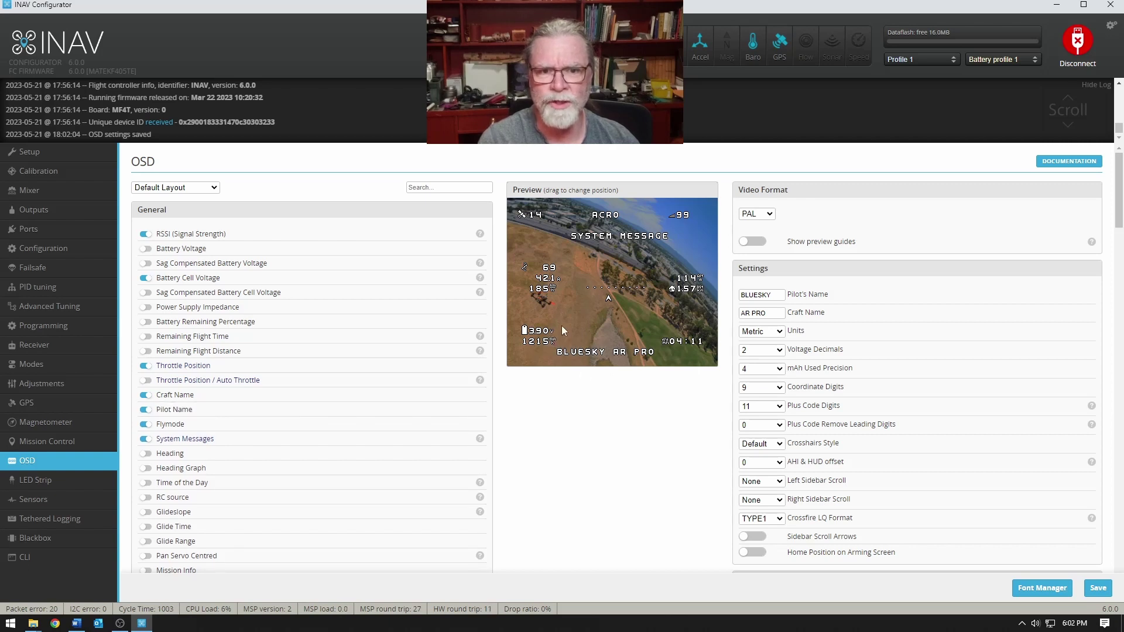
left_click(1048, 589)
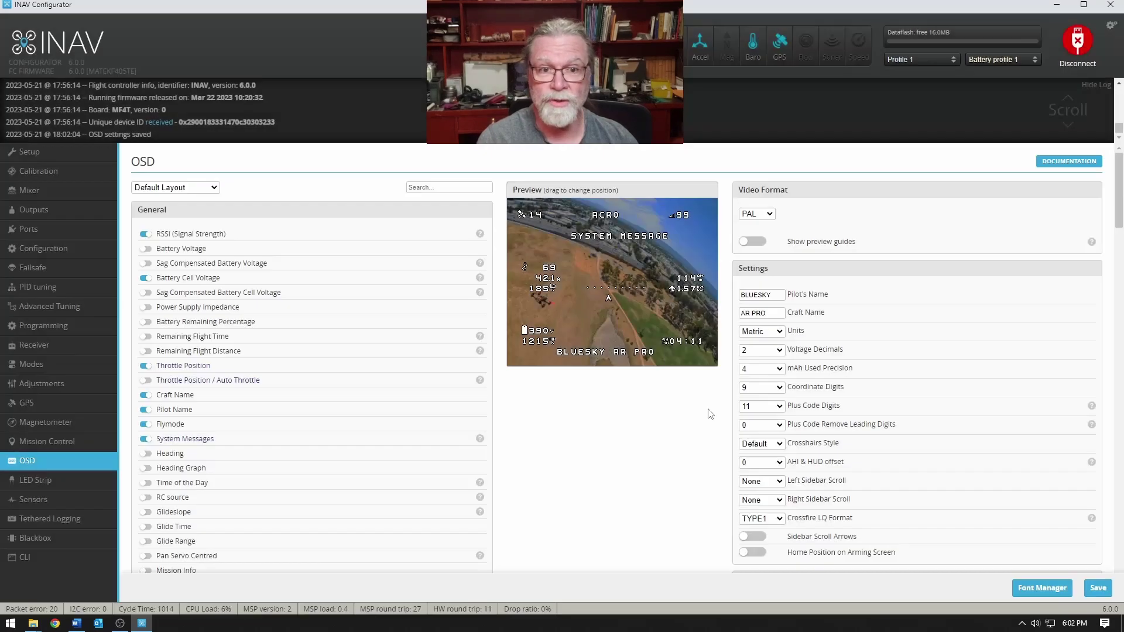
left_click(767, 422)
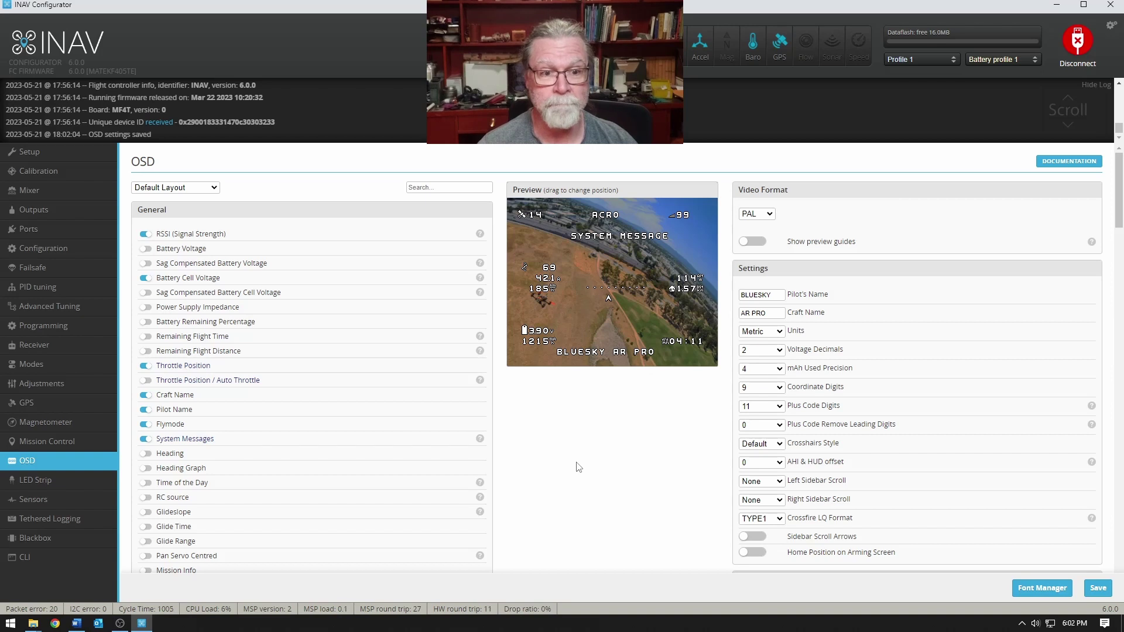
left_click(1099, 588)
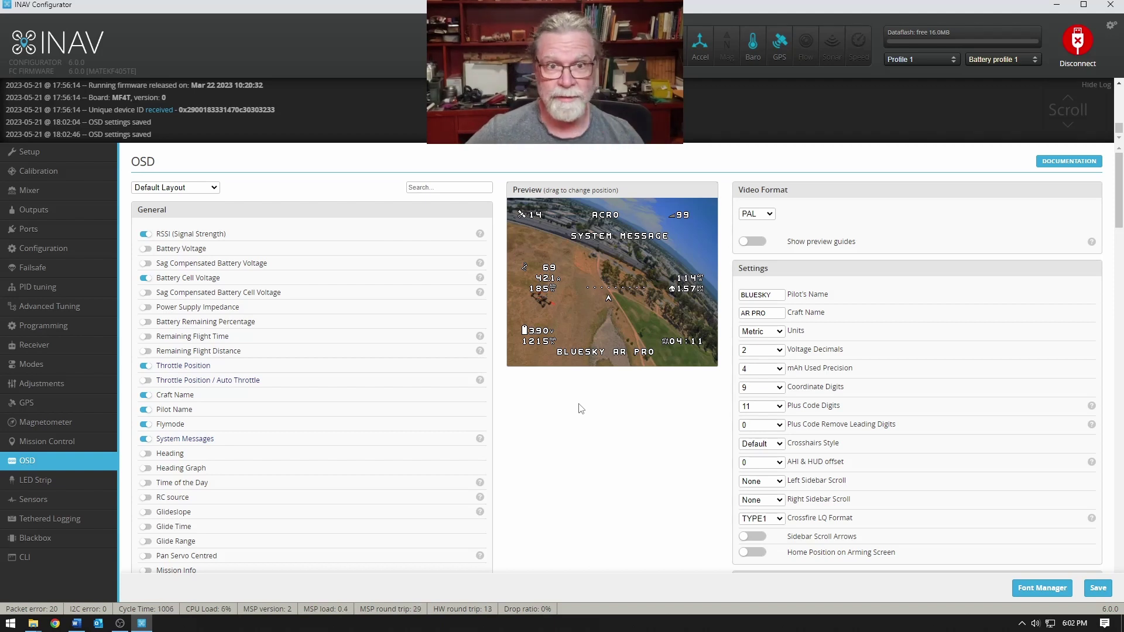
Look over the LED strip setup and the live gyroscope, accelerometer and barometer graphs
left_click(75, 479)
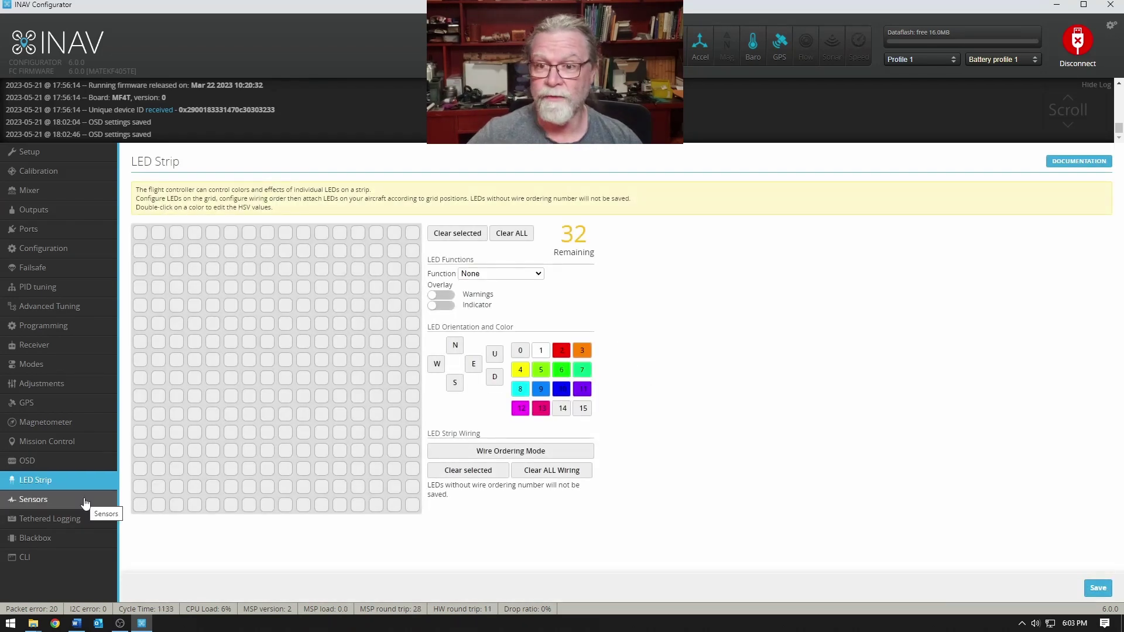
left_click(84, 500)
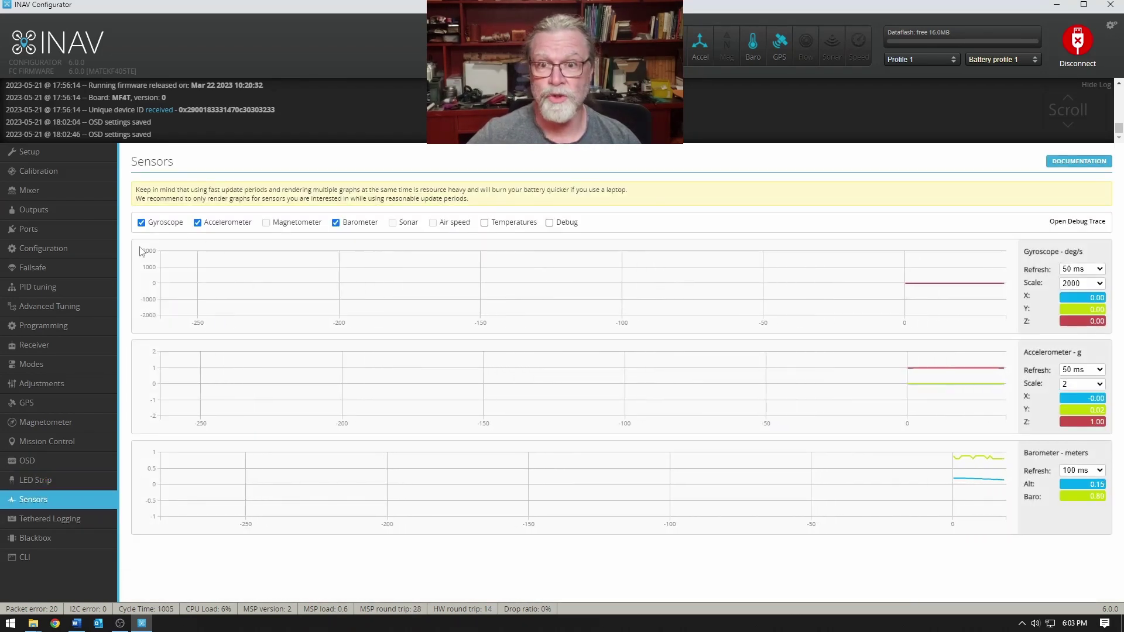